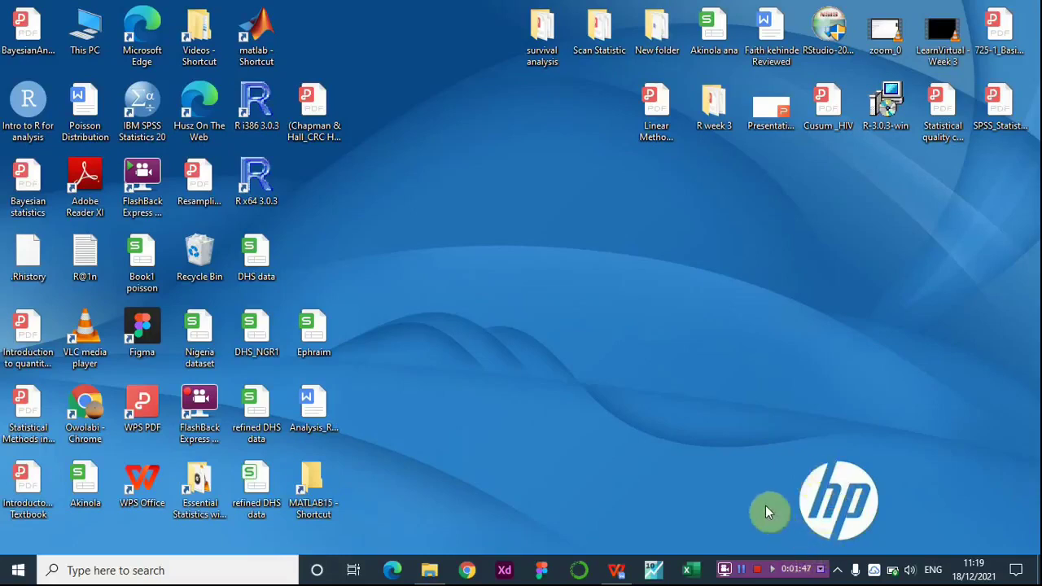
Switch to STEM.docx in WPS Office and add an underlined Solution heading, "Rearrange the data", and the distances in ascending order from 1.1 to 12.3.
click(616, 569)
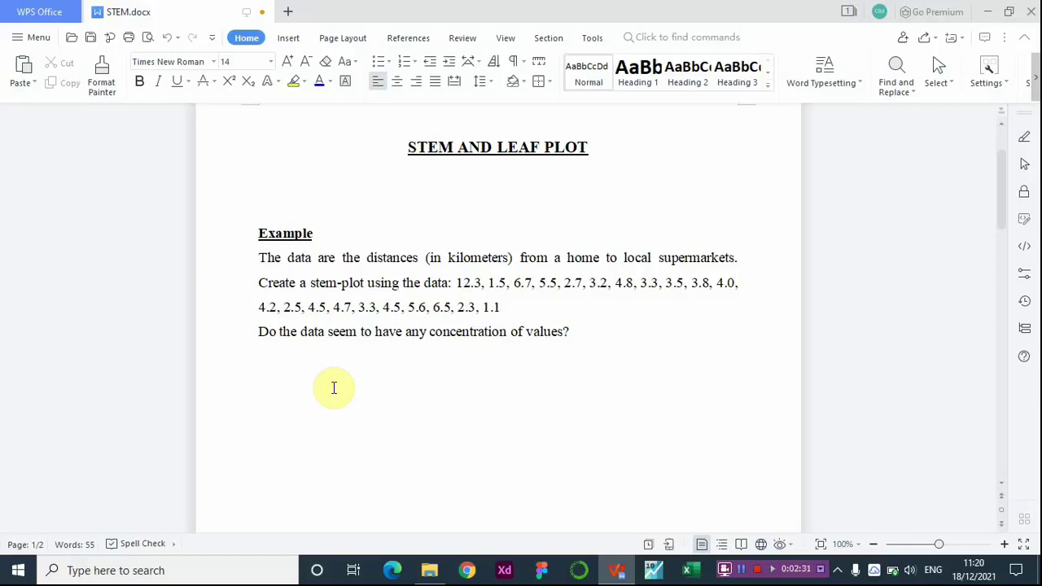
text(Solution Rearrange the data 1.1, 1.5, 2.3, 2.5, 2.7, 3.2, 3.3, 3.3, 3.5, 3.8, 4.0, 4.2, 4.5, 4.5, 4.7, 4.8, 5.5, 5.6, 6.5, 6.7, 12.3)
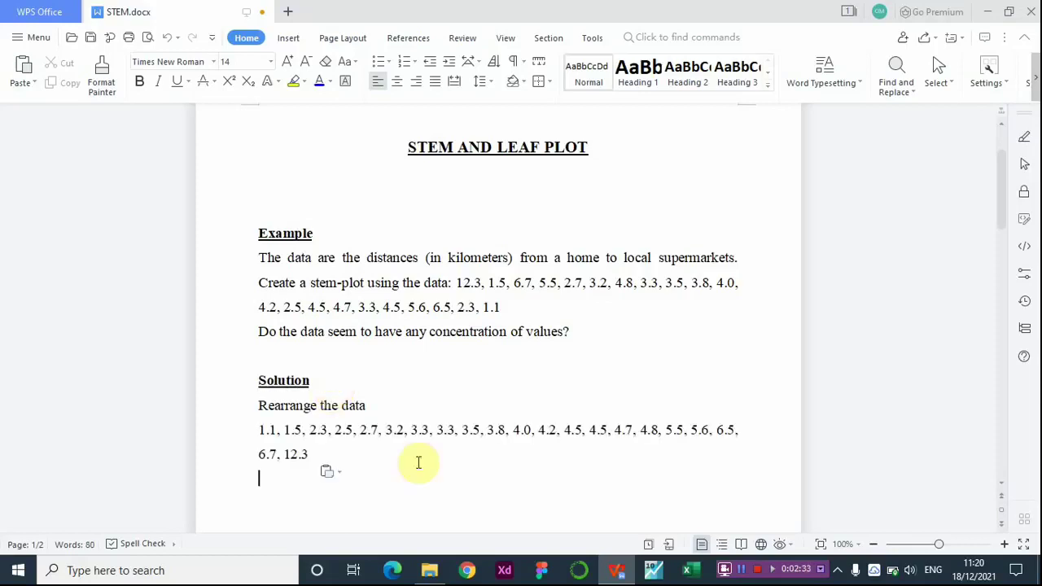
scroll(423, 472, down, 2)
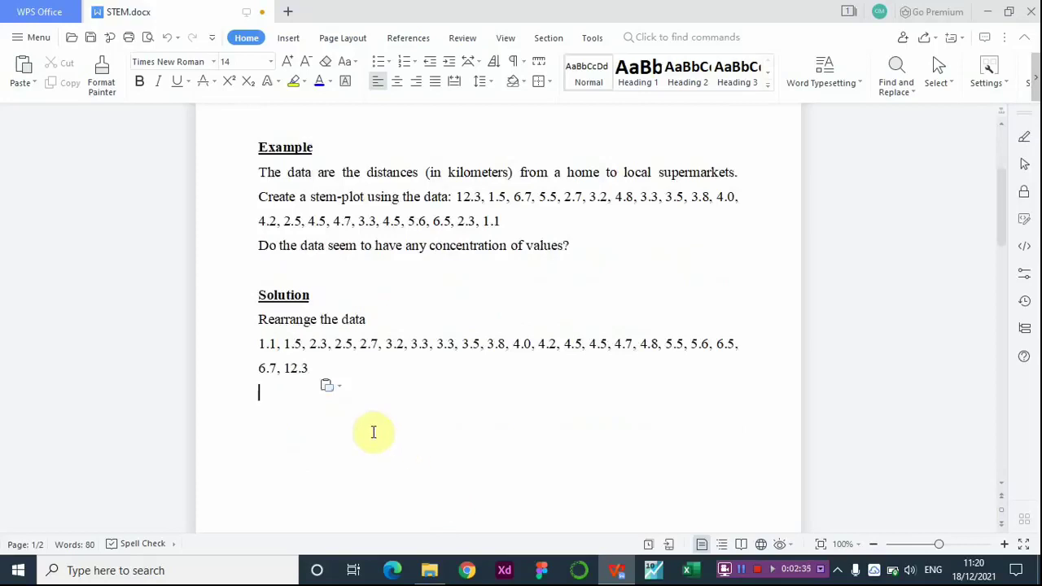
Insert a table of six rows and two columns, one blank line below the sorted data.
key(Return)
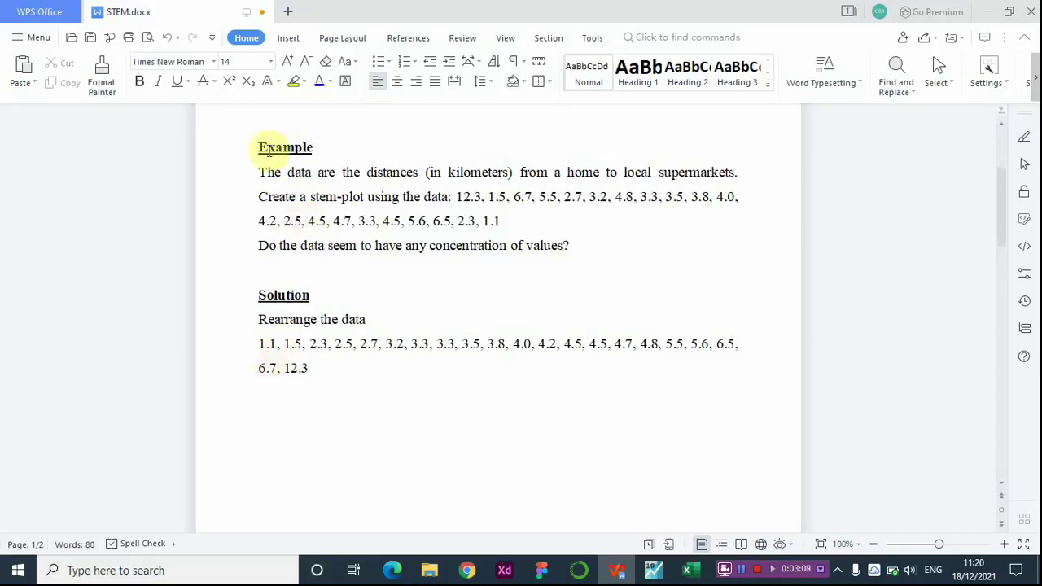
click(287, 38)
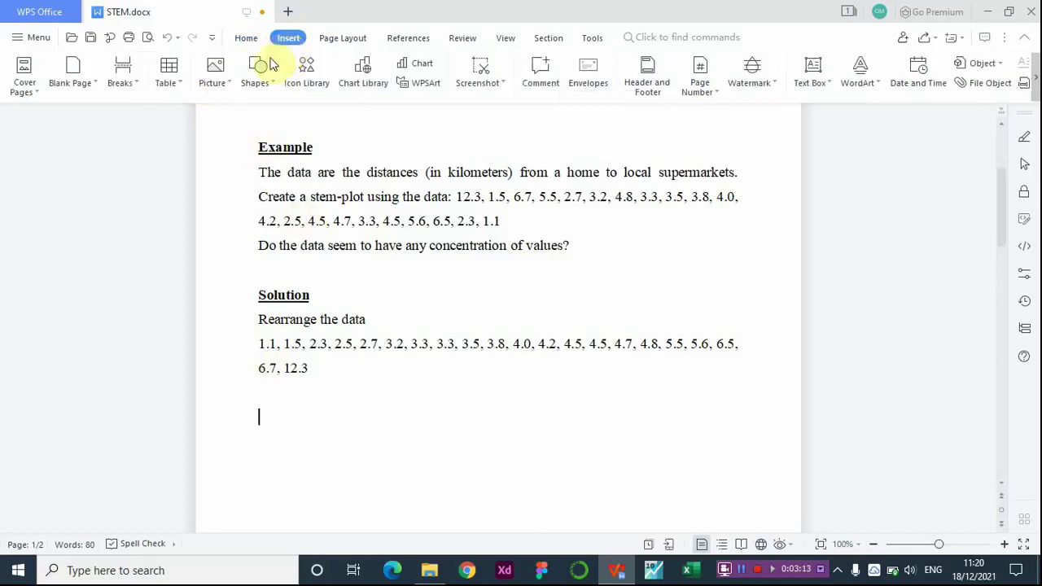
click(166, 71)
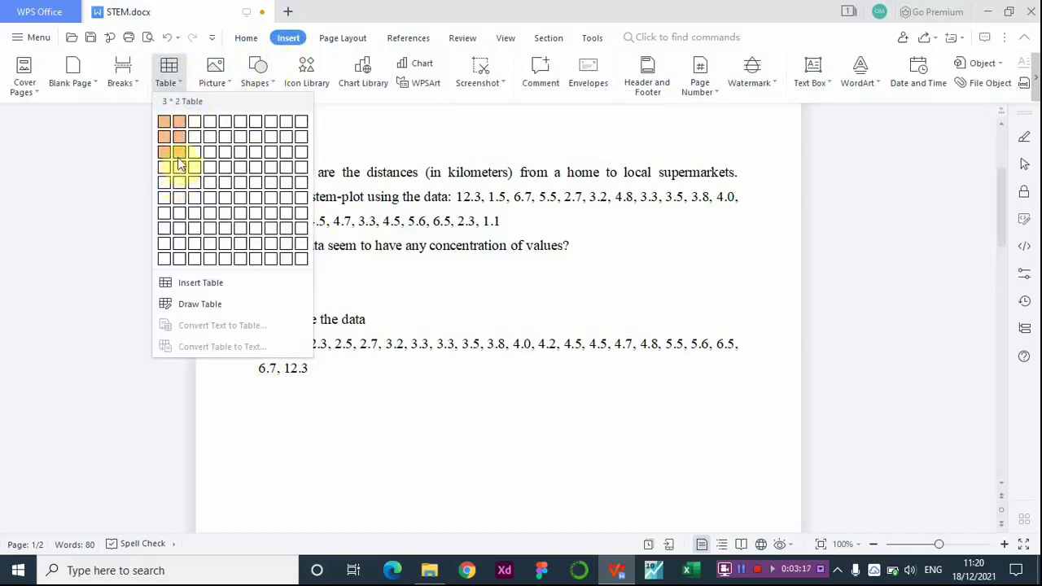
click(181, 198)
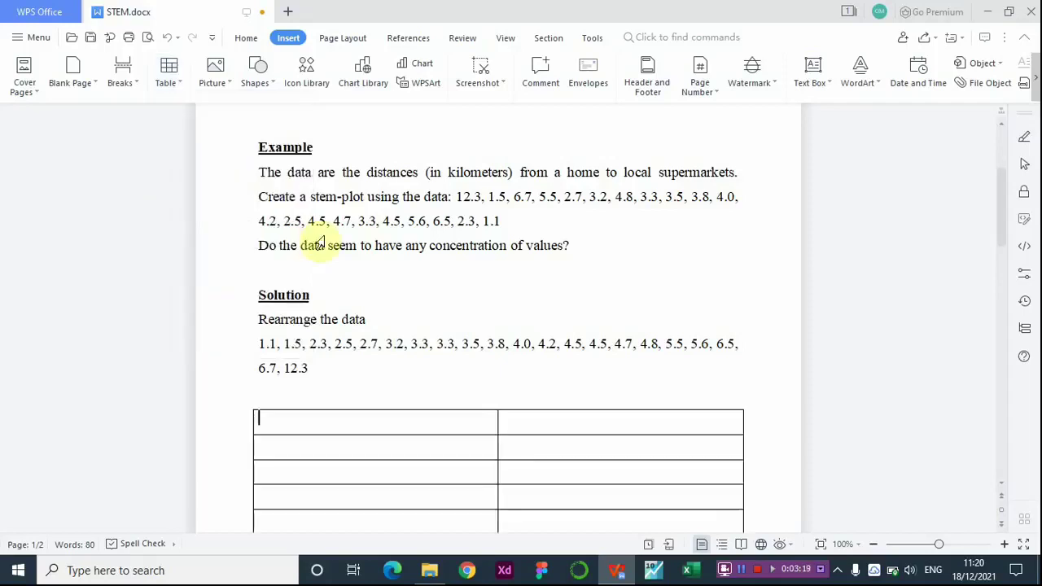
Narrow the table's first column to about 5 cm and its second column to about 4.7 cm.
scroll(537, 432, down, 5)
drag(497, 217, 397, 221)
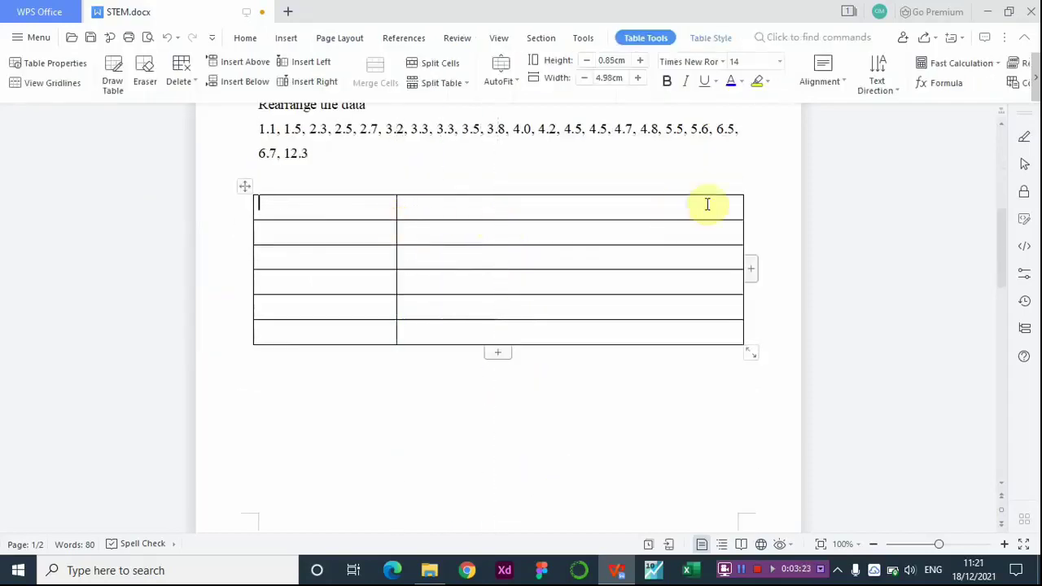
drag(743, 214, 531, 282)
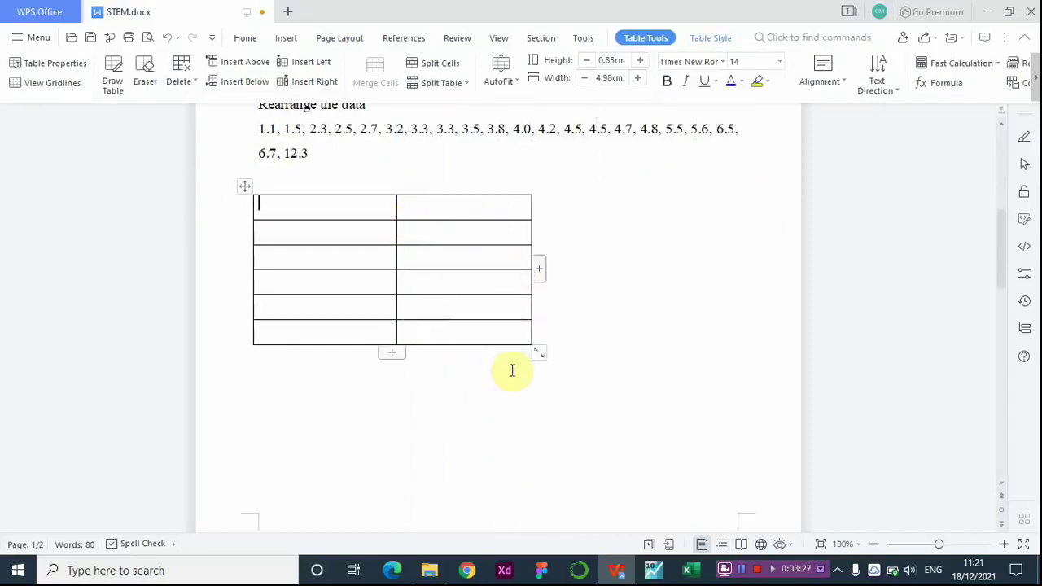
Add three more rows at the end of the table.
click(550, 340)
key(Return)
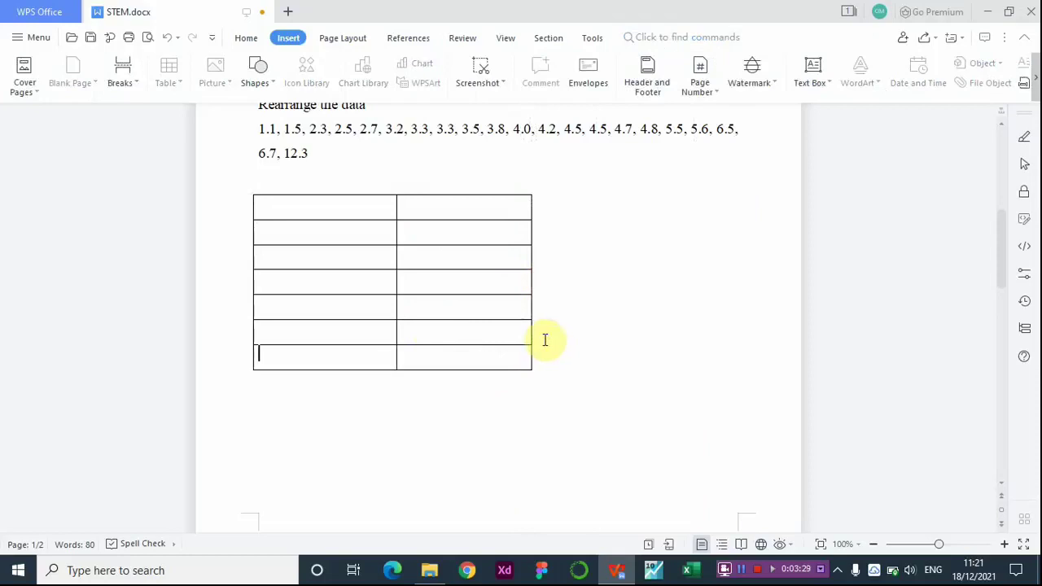
click(542, 367)
key(Return)
key(Return)
Enter the column headings STEM and LEAF in the table's first row.
click(351, 201)
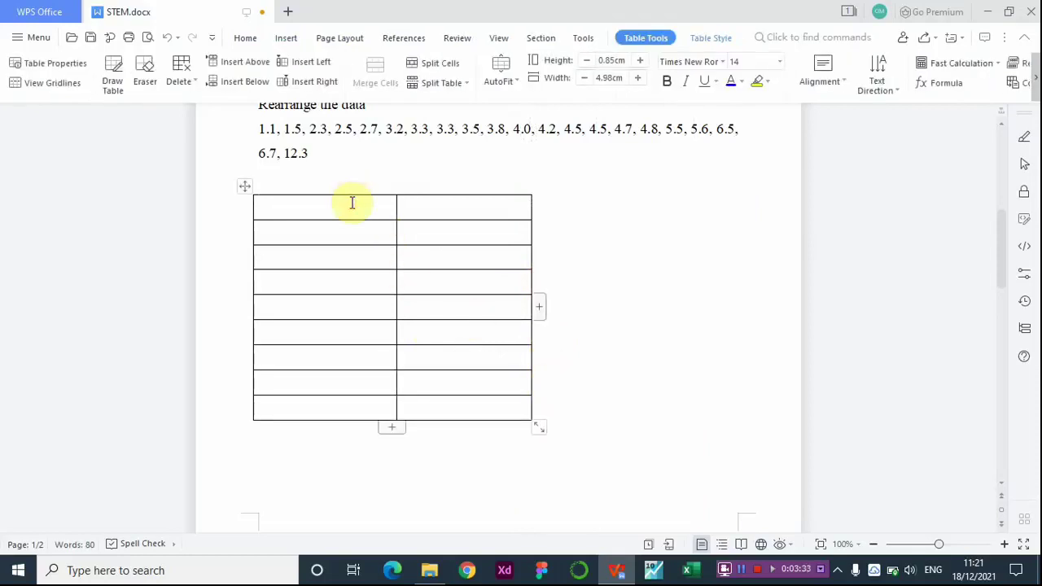
text(STEM)
key(Tab)
text(LEAF)
Fill the first row below the headings with stem 1 and leaves 1 5.
click(300, 236)
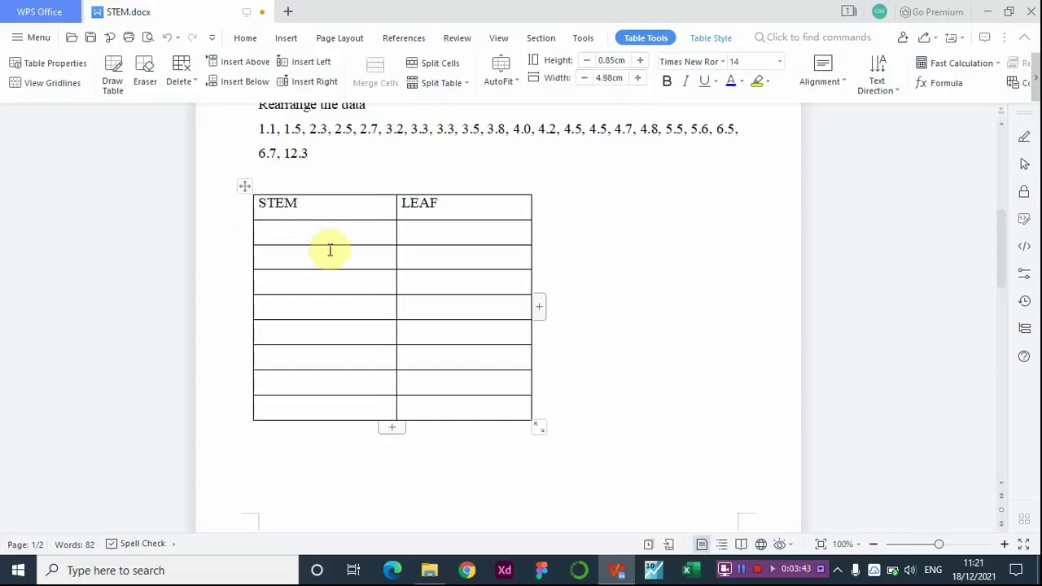
text(1)
key(Tab)
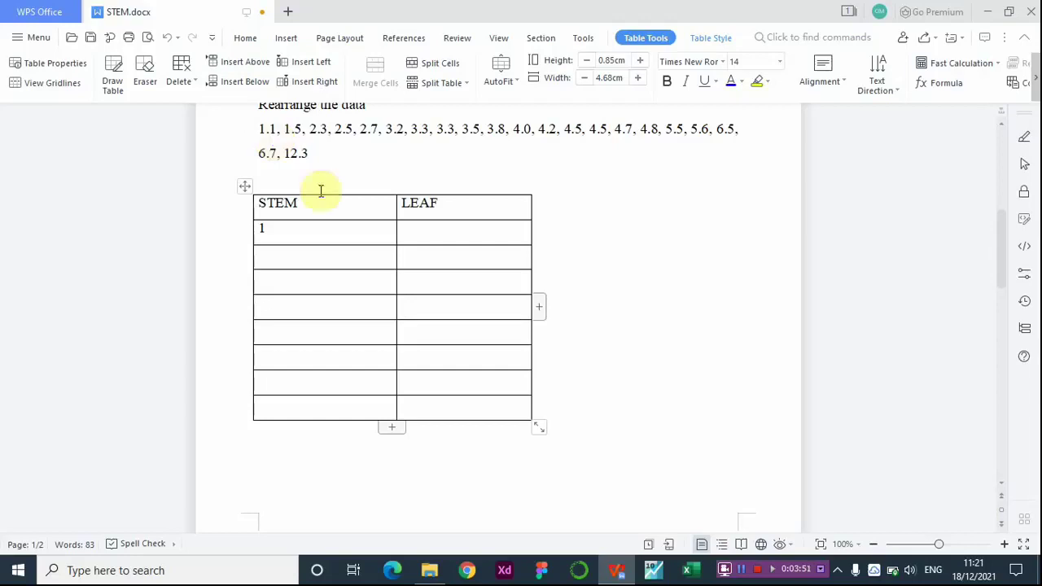
text(1)
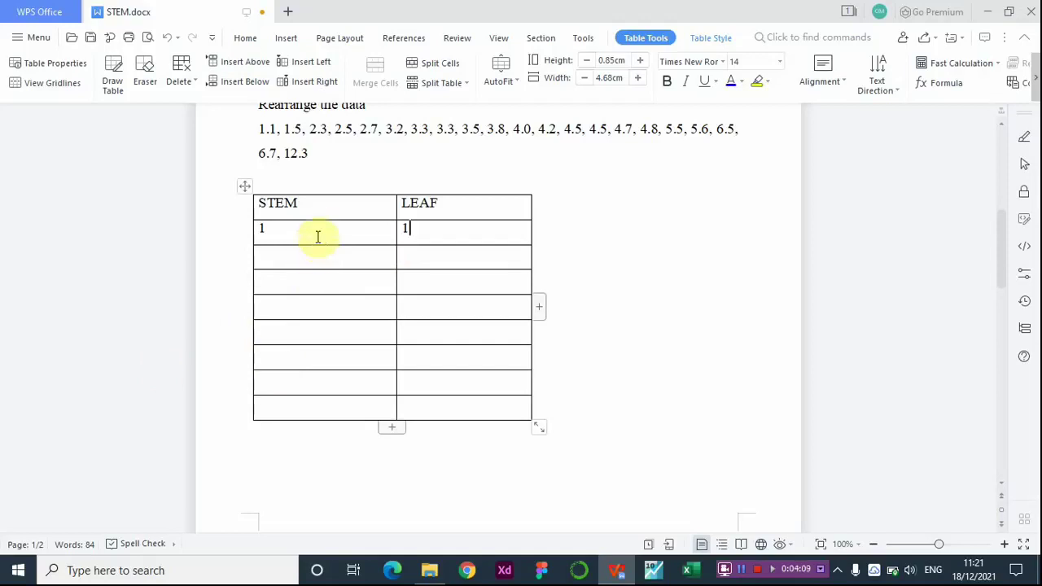
click(298, 230)
click(450, 227)
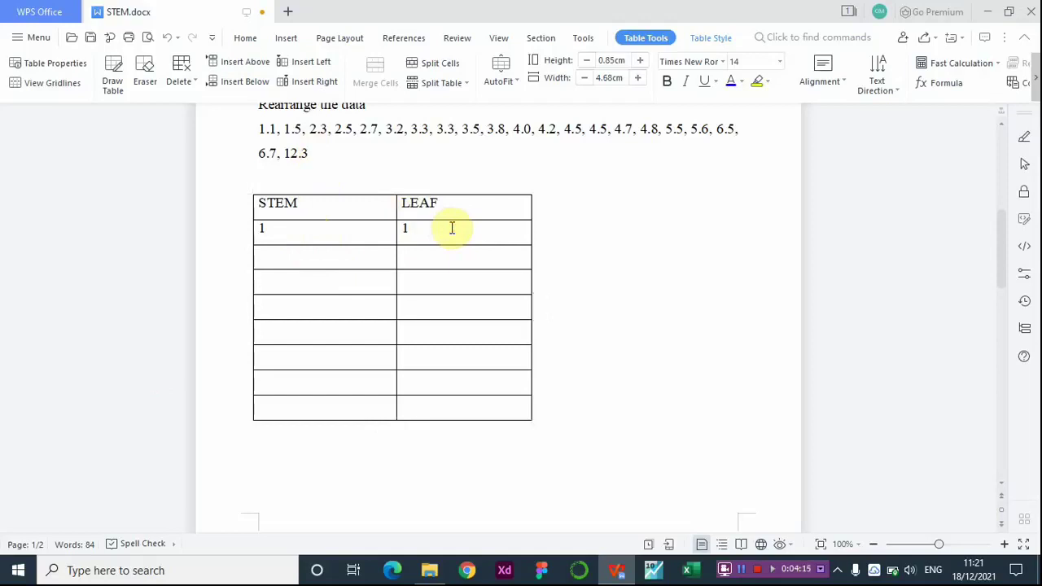
text(5)
click(293, 237)
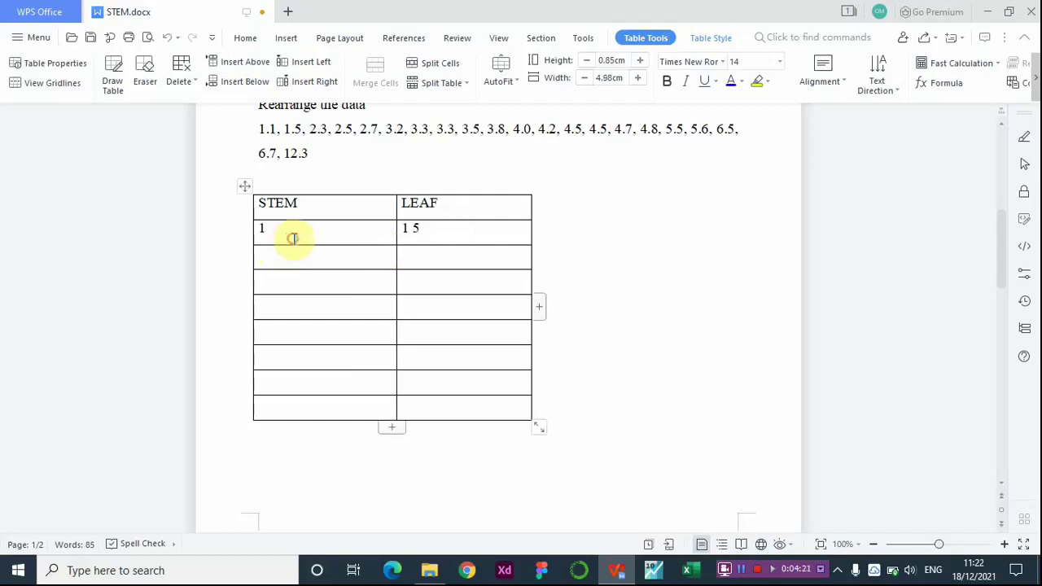
click(427, 233)
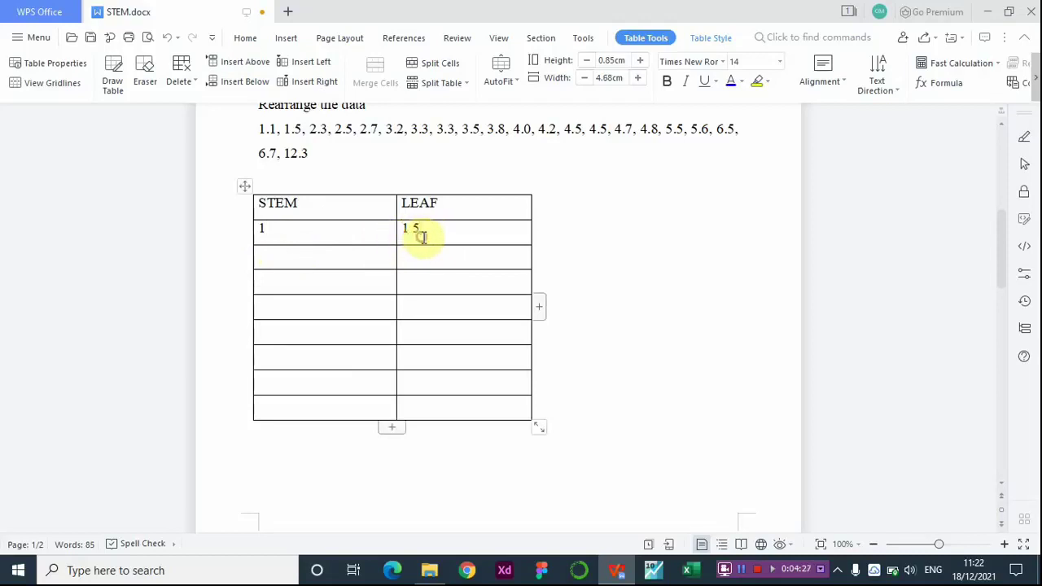
Fill the next table row with stem 2 and leaves 3 5 7.
click(372, 254)
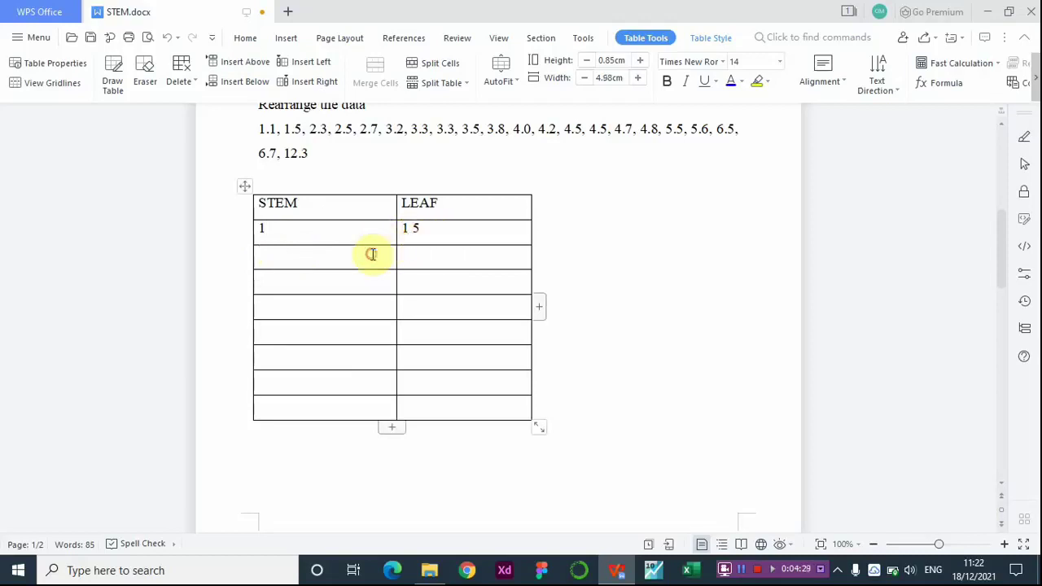
text(2)
click(425, 262)
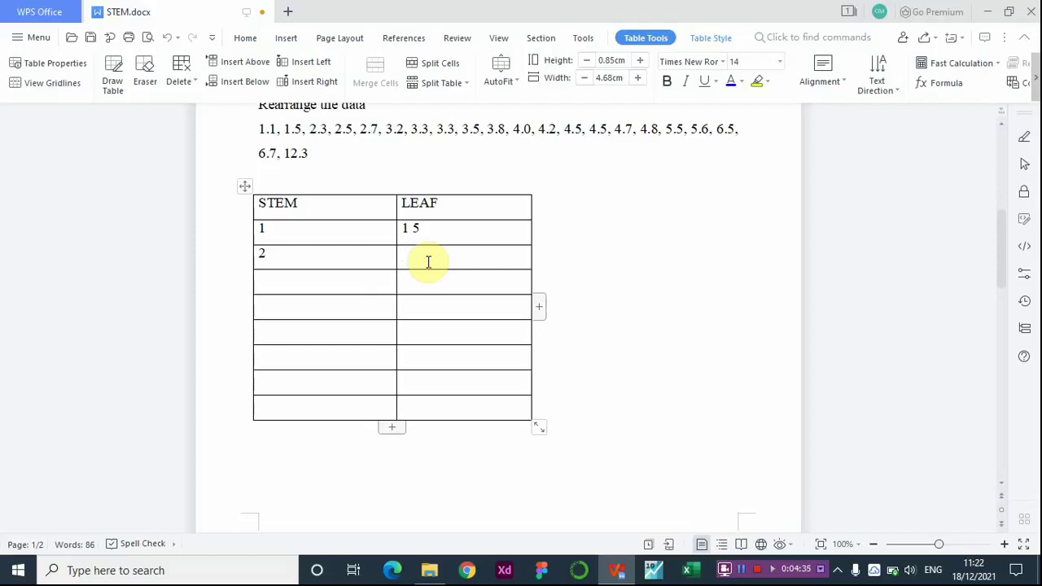
text(3)
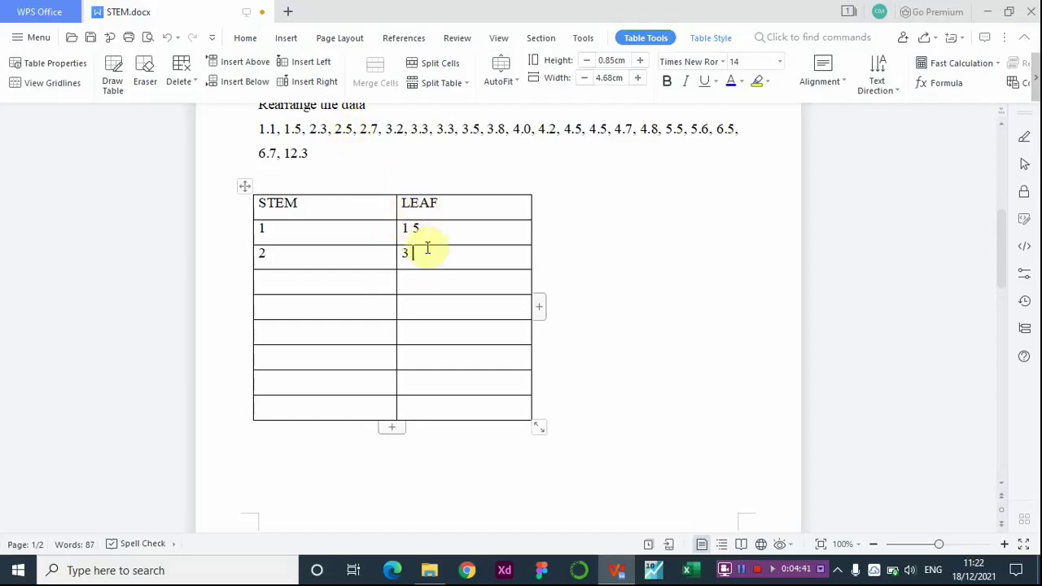
text(5)
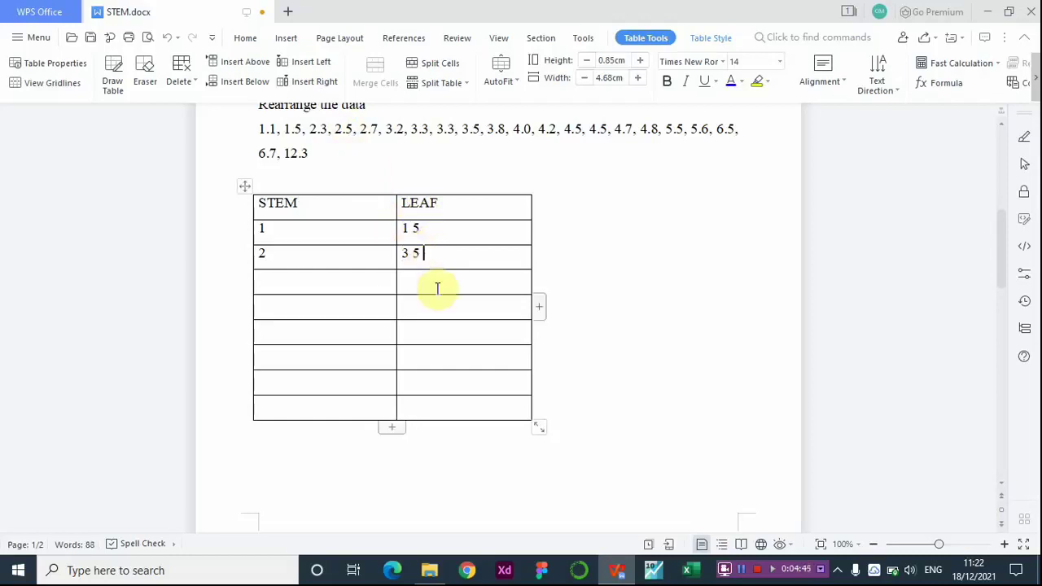
text( 7)
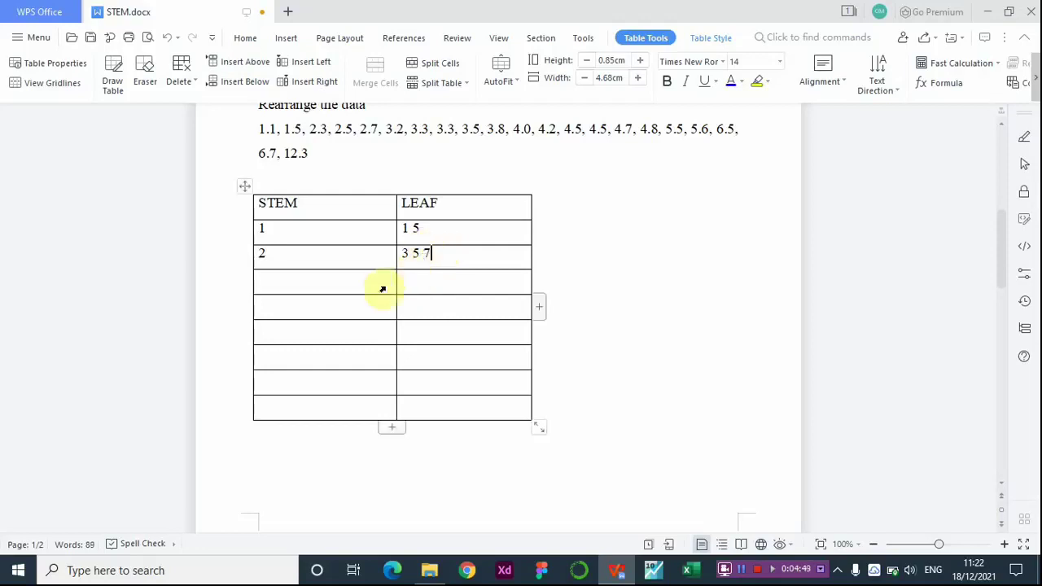
Fill the row below stem 2 with stem 3 and leaves 2 3 3 5 8.
click(328, 275)
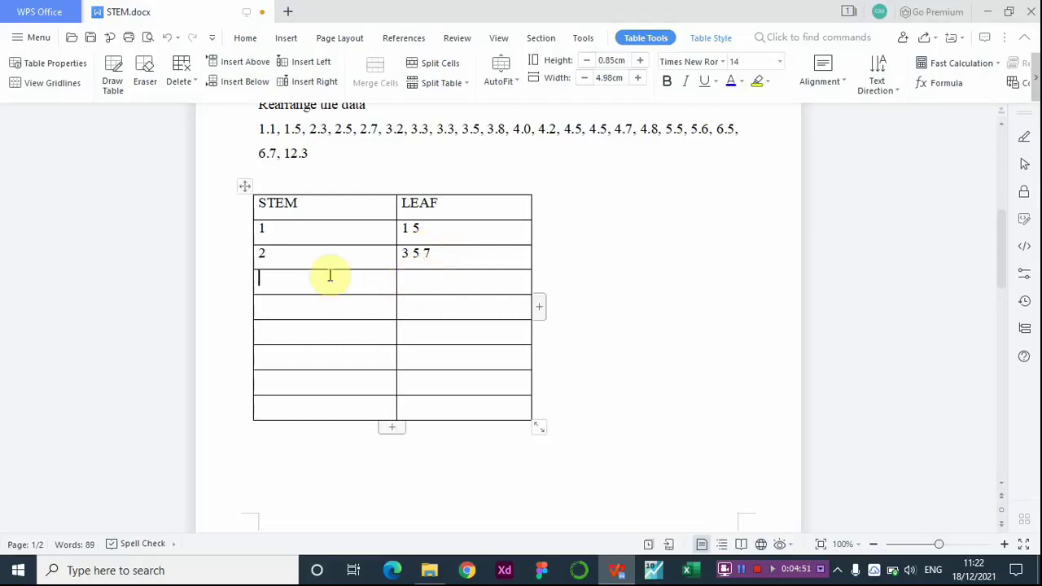
text(3)
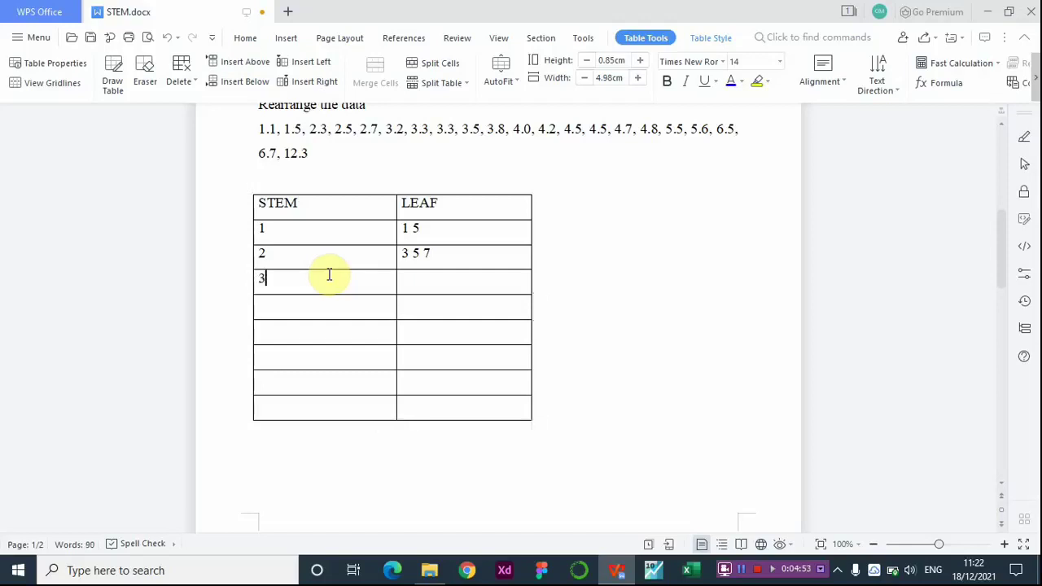
key(Tab)
text(2 3)
text(3 5 8)
Fill the row below stem 3 with stem 4 and leaves 0 2 5 5 7 8.
click(313, 304)
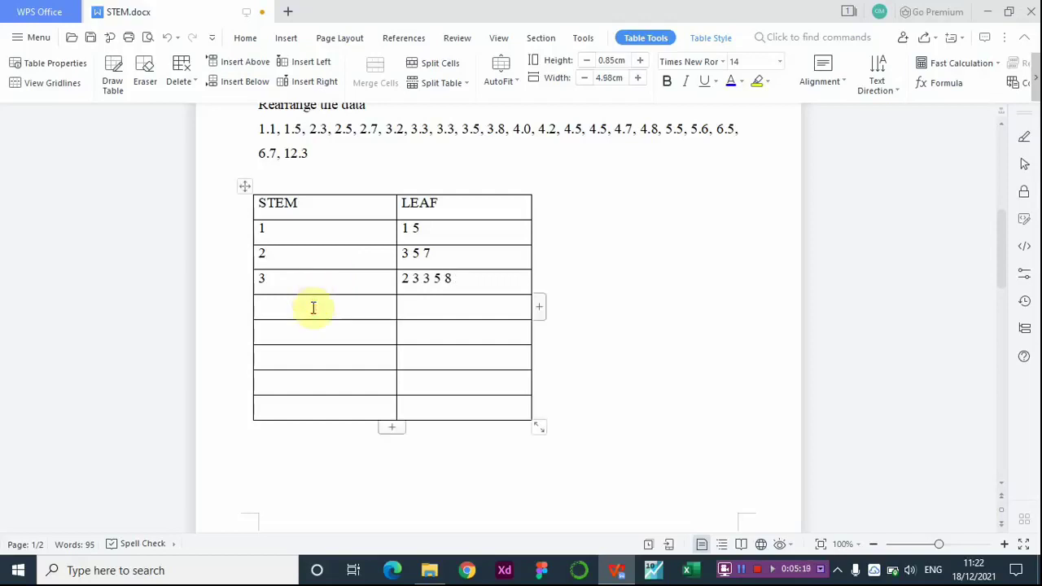
text(4)
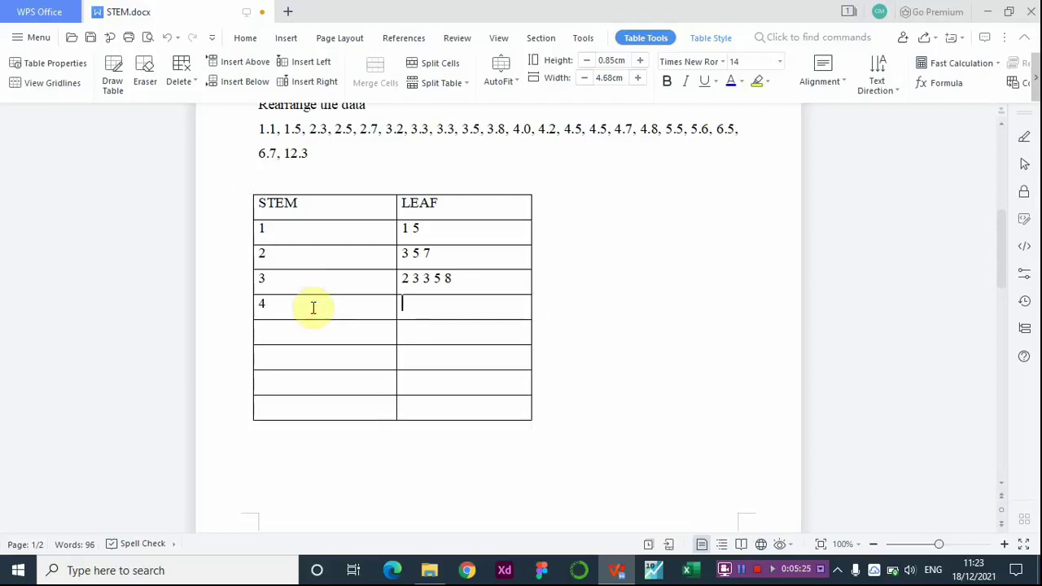
text(0 2 5 5 7 98)
key(BackSpace)
key(BackSpace)
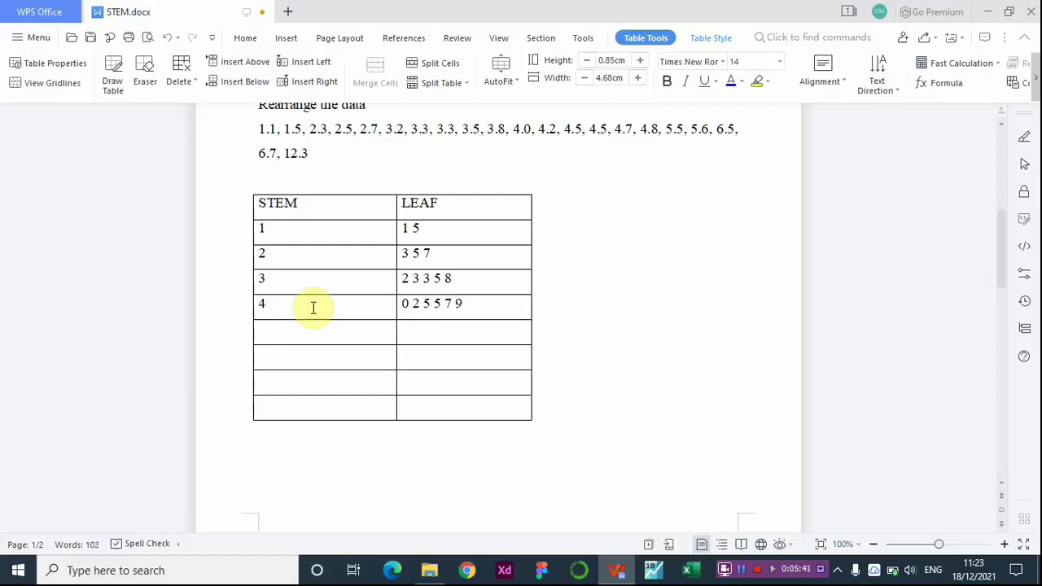
key(BackSpace)
text(8)
Fill the row below stem 4 with stem 5 and leaves 5 6.
click(305, 326)
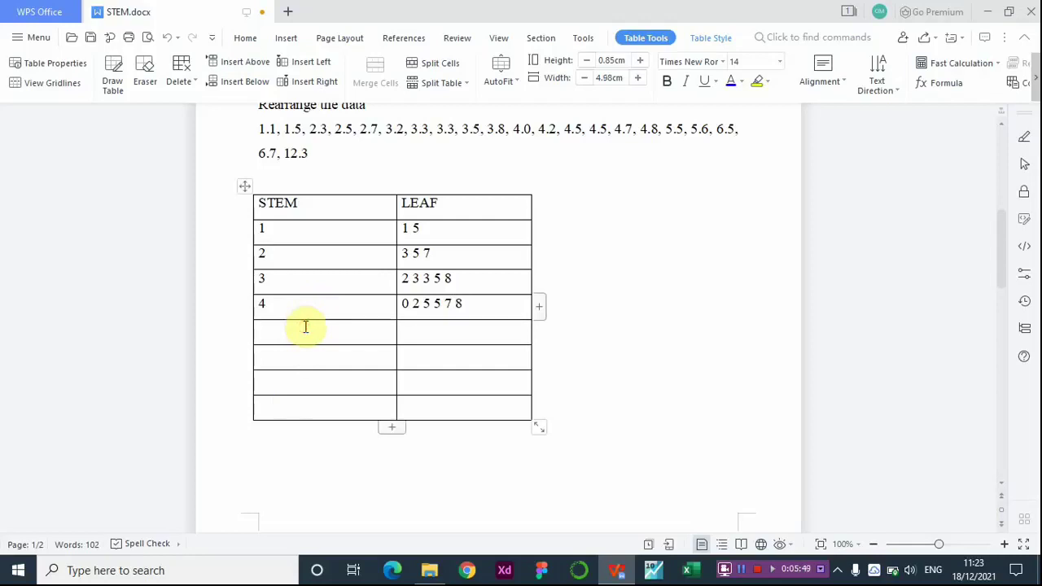
text(5)
key(Tab)
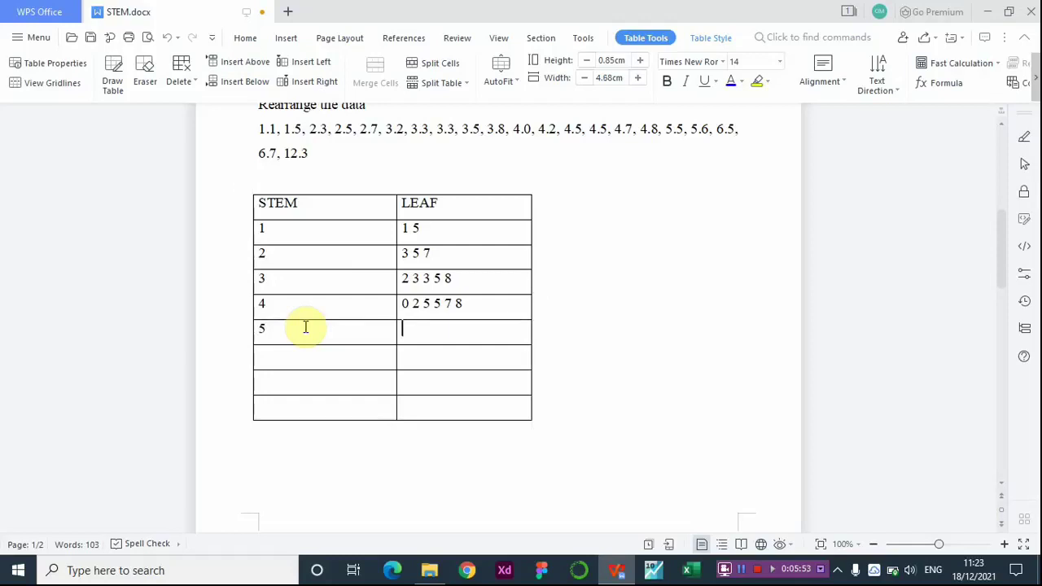
text(5)
click(279, 361)
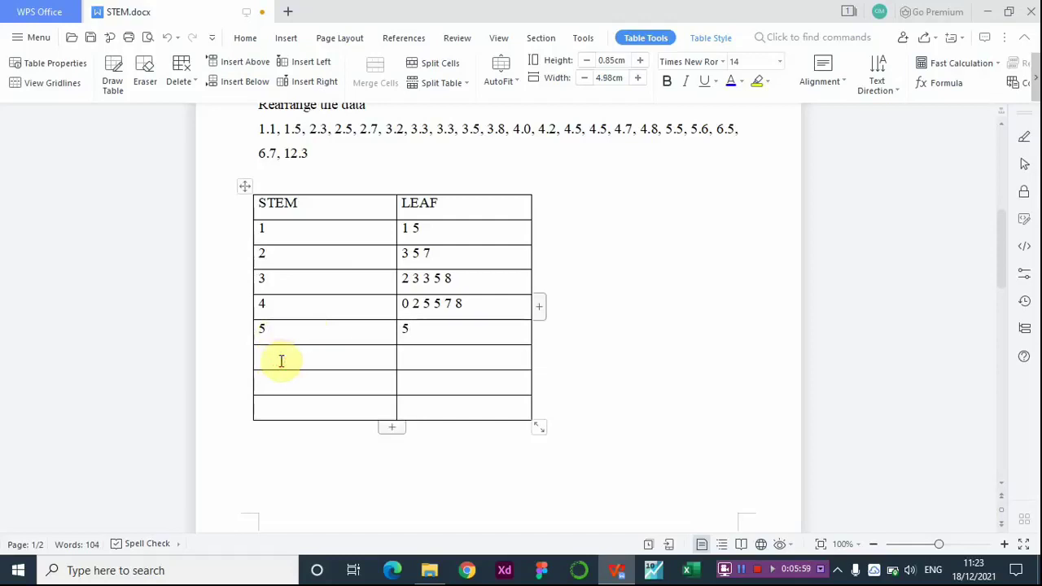
click(425, 330)
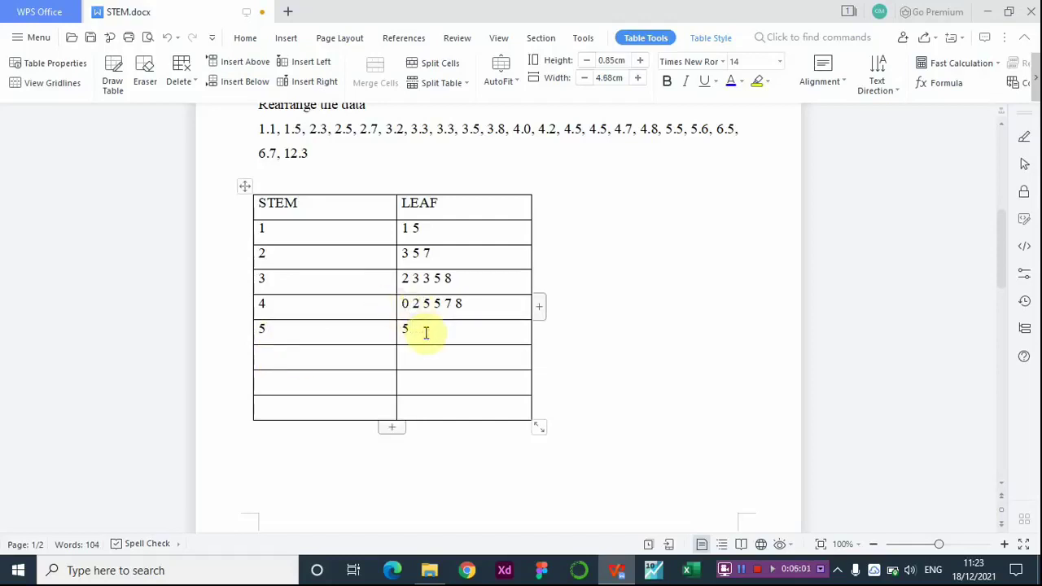
text(6)
Fill the row below stem 5 with stem 6 and leaves 5 7.
click(343, 362)
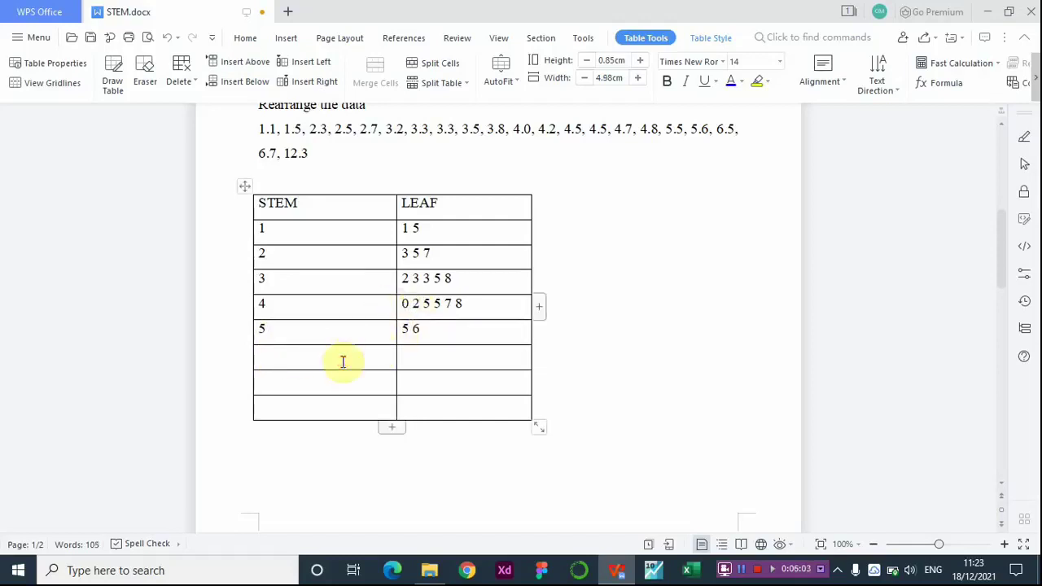
text(6)
click(431, 353)
text(5)
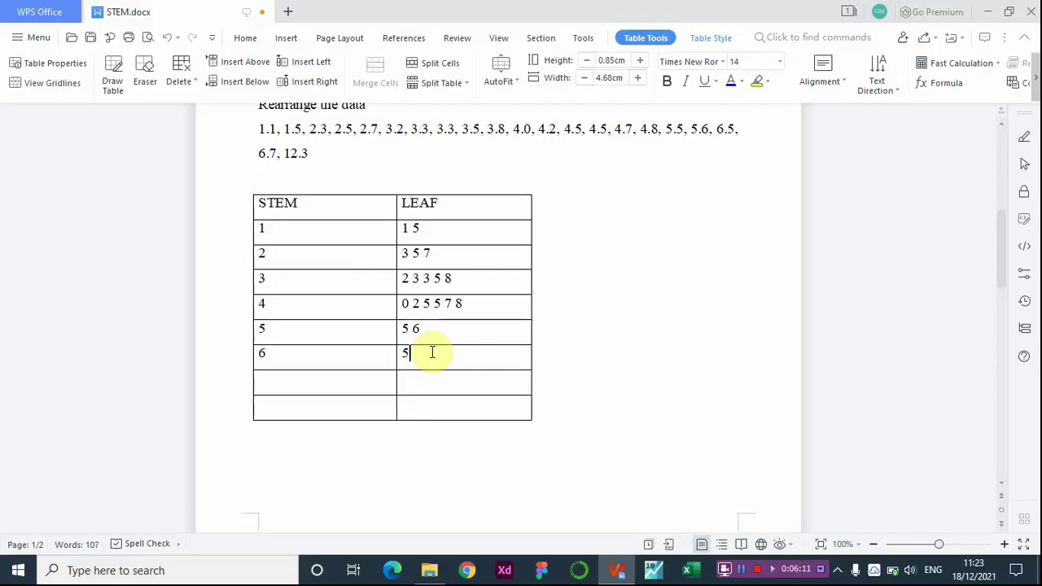
text( 7)
Enter stems 7 and 8 in the STEM column of the two empty rows below stem 6.
click(358, 382)
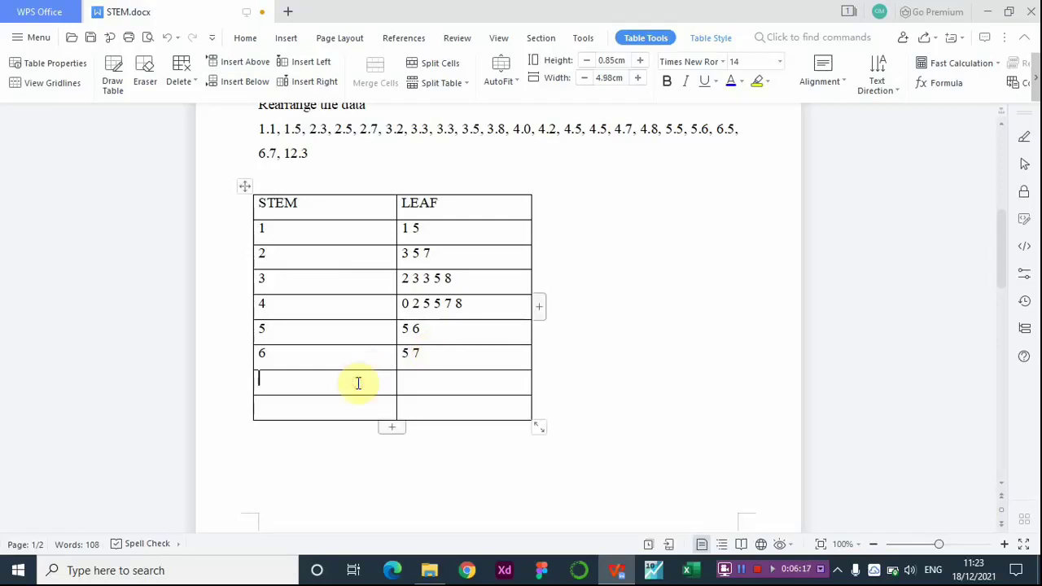
text(7)
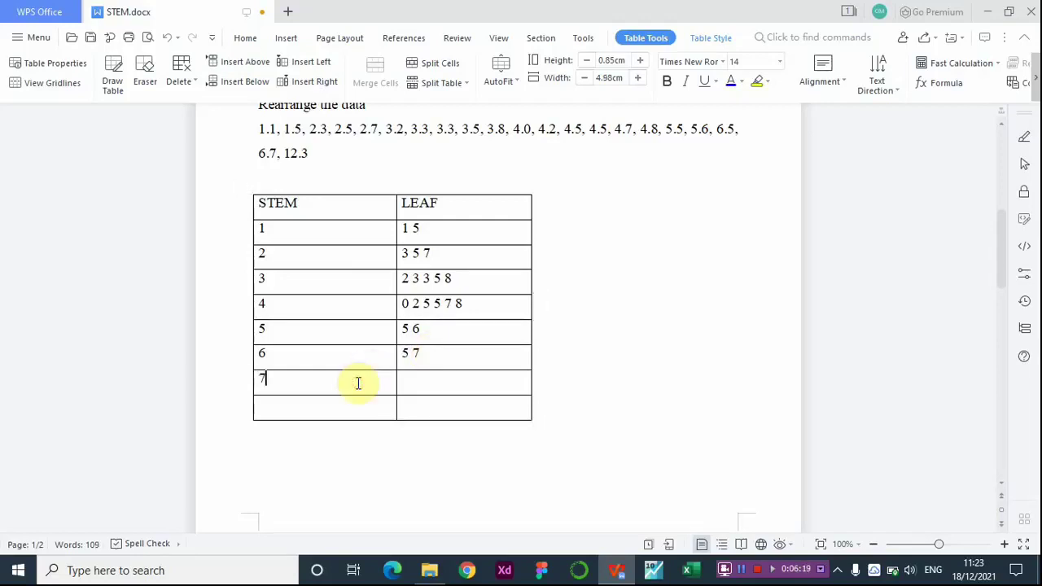
key(Down)
text(8)
Add three blank rows to the end of the stem-and-leaf table below stem 8.
click(559, 409)
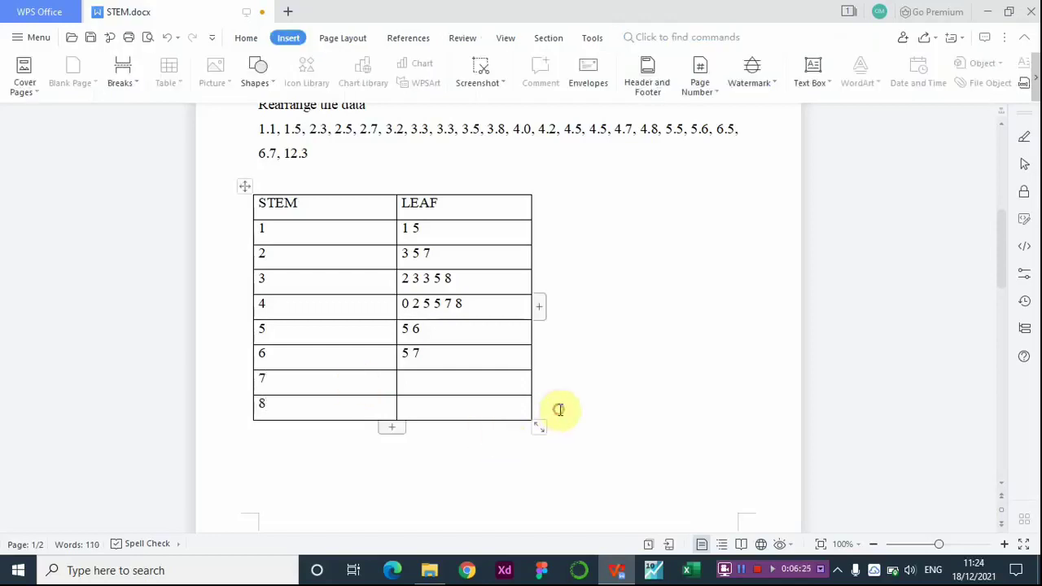
key(Return)
click(561, 438)
key(Return)
click(554, 465)
key(Return)
Enter stems 9, 10 and 11 in the STEM column of the three blank rows below stem 8.
click(325, 434)
text(9)
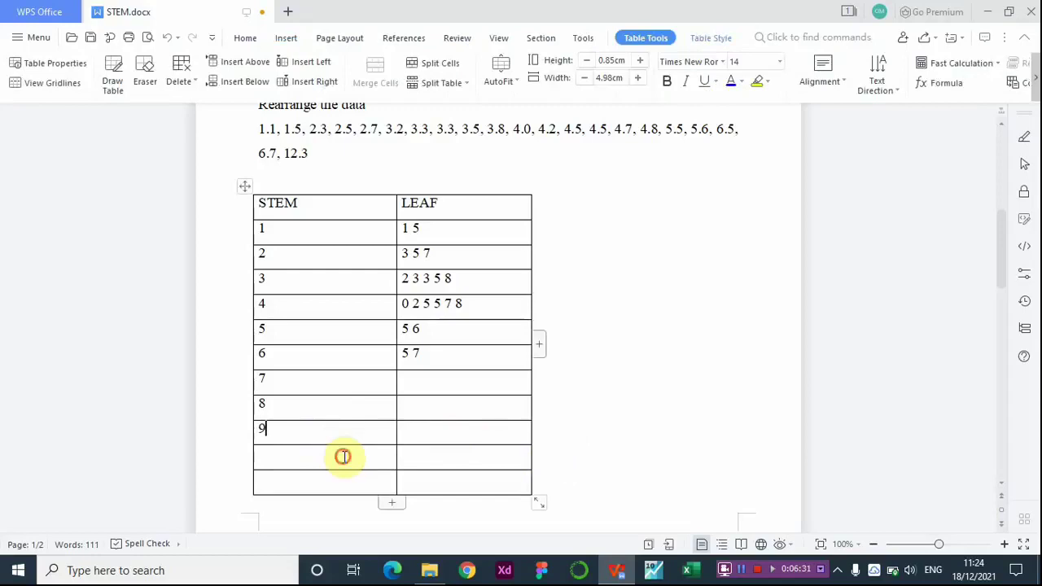
text(`0)
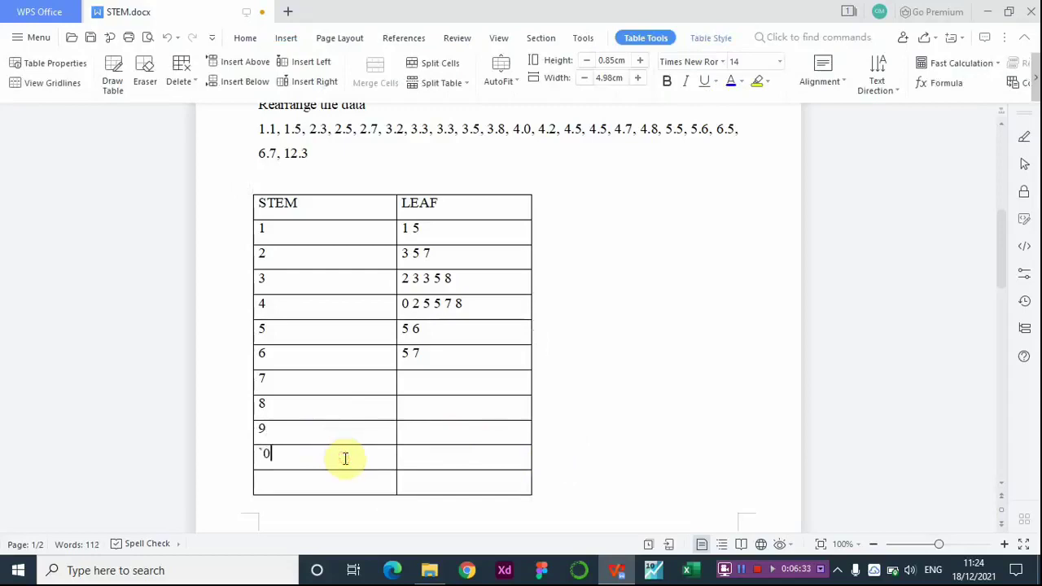
key(BackSpace)
key(BackSpace)
text(10)
click(338, 491)
text(11)
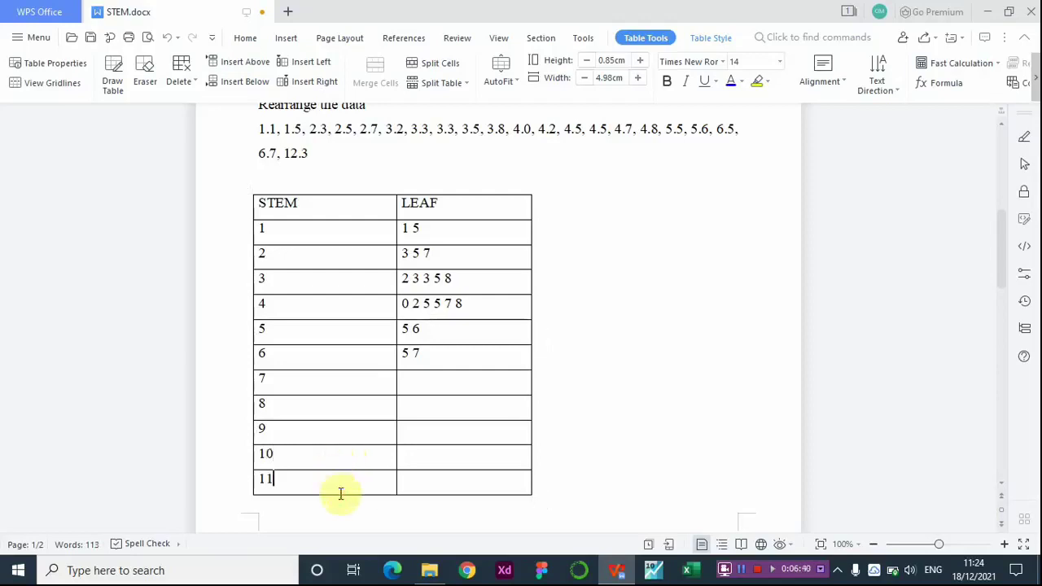
Add one more row below stem 11 and enter stem 12 in its STEM cell.
click(544, 487)
key(Return)
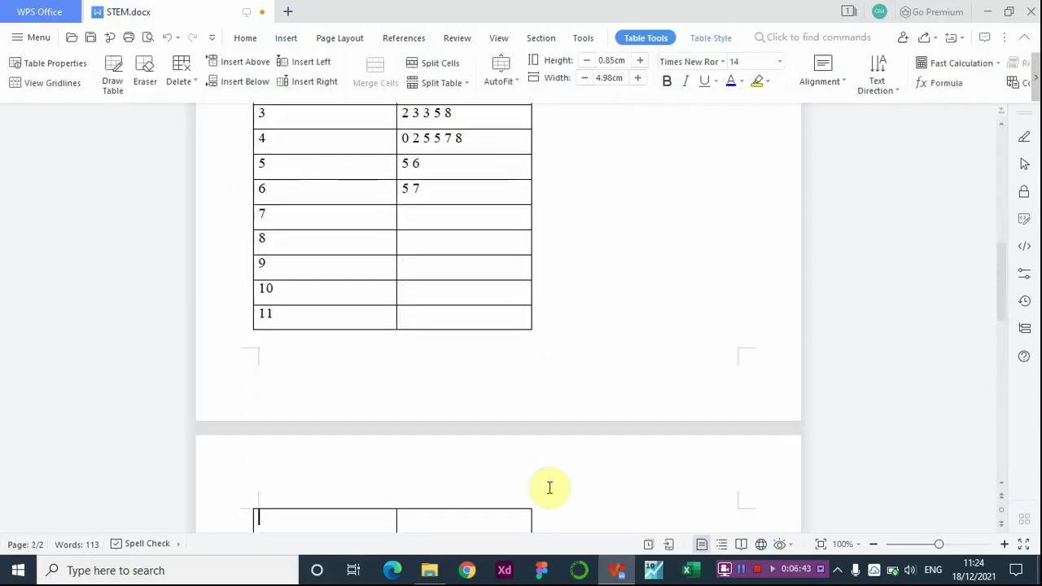
text(12)
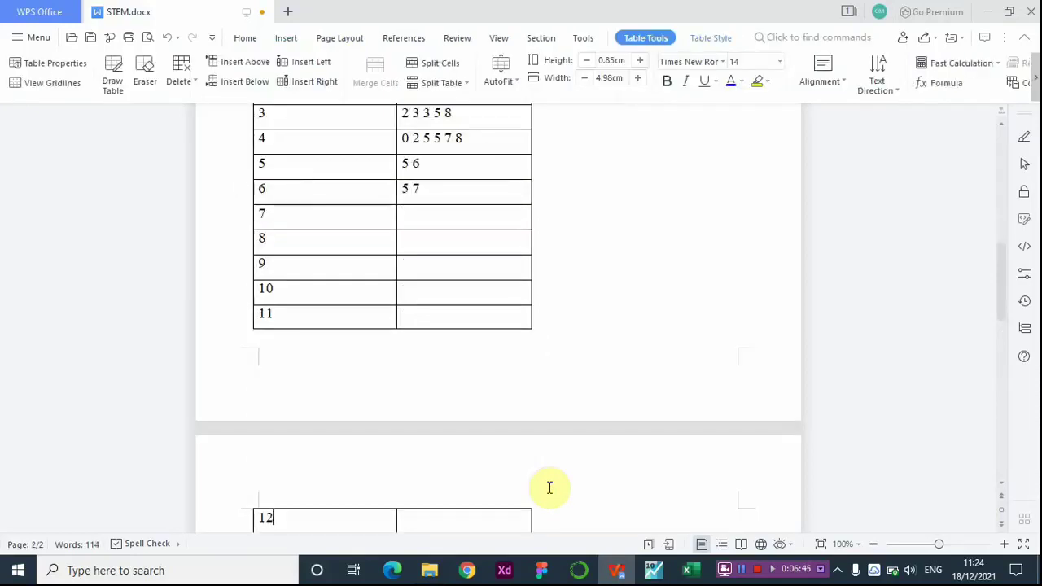
scroll(551, 472, up, 5)
scroll(552, 460, up, 1)
scroll(551, 458, down, 5)
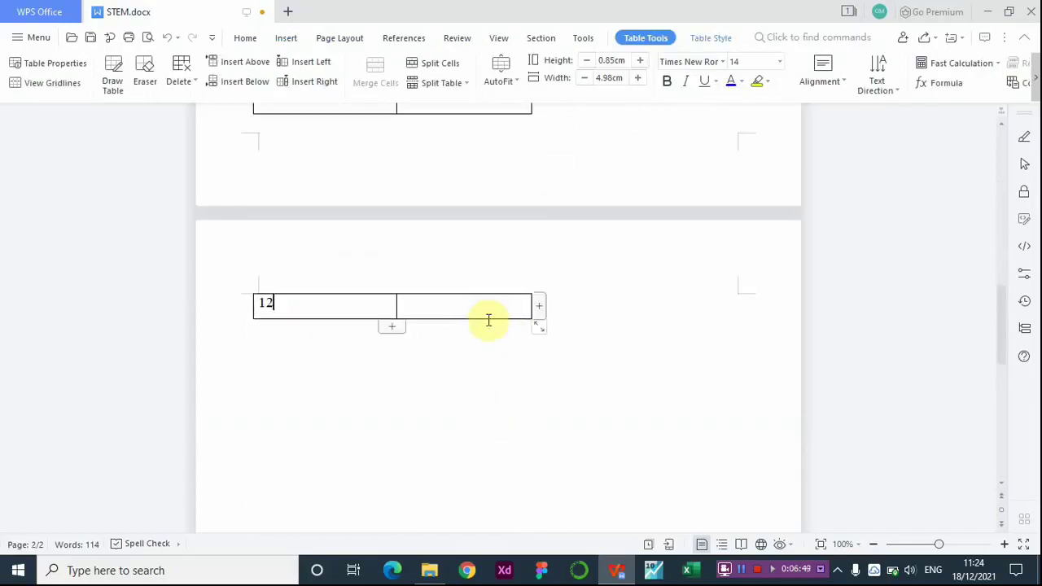
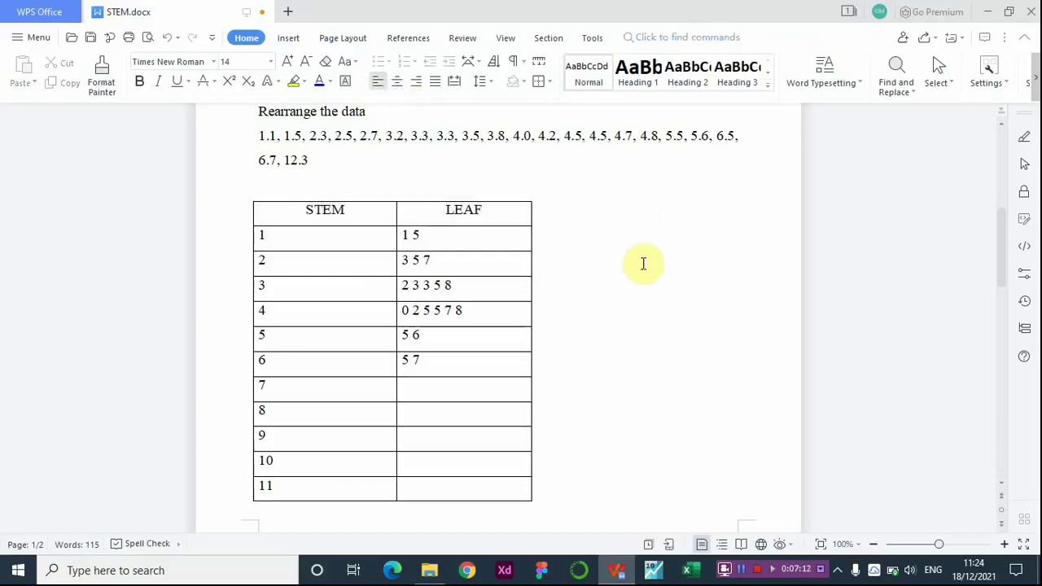
Review the whole stem-and-leaf table from stem 1 to stem 12 against the rearranged data above it.
scroll(594, 364, down, 2)
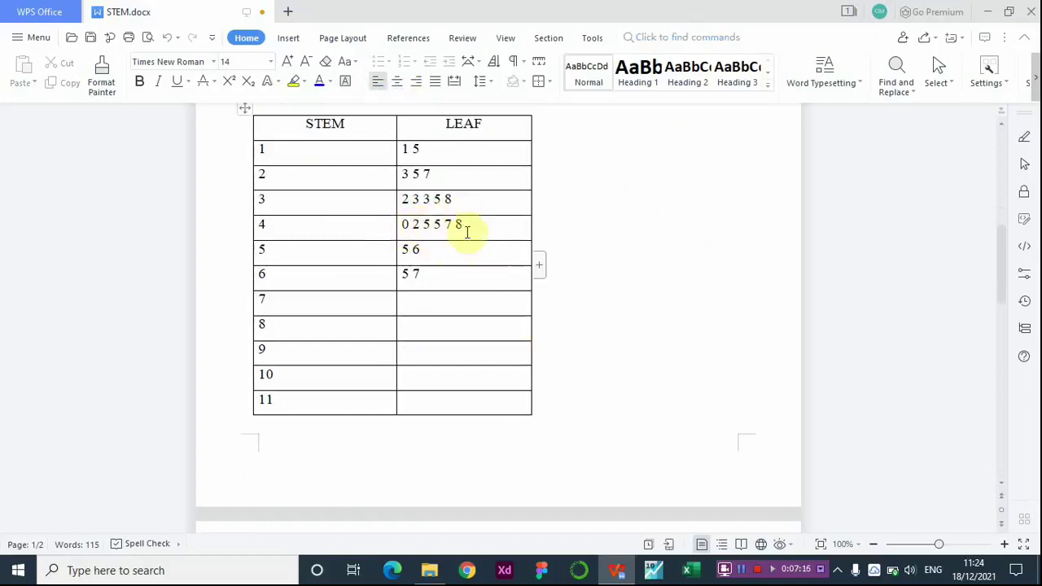
click(279, 232)
scroll(285, 235, up, 2)
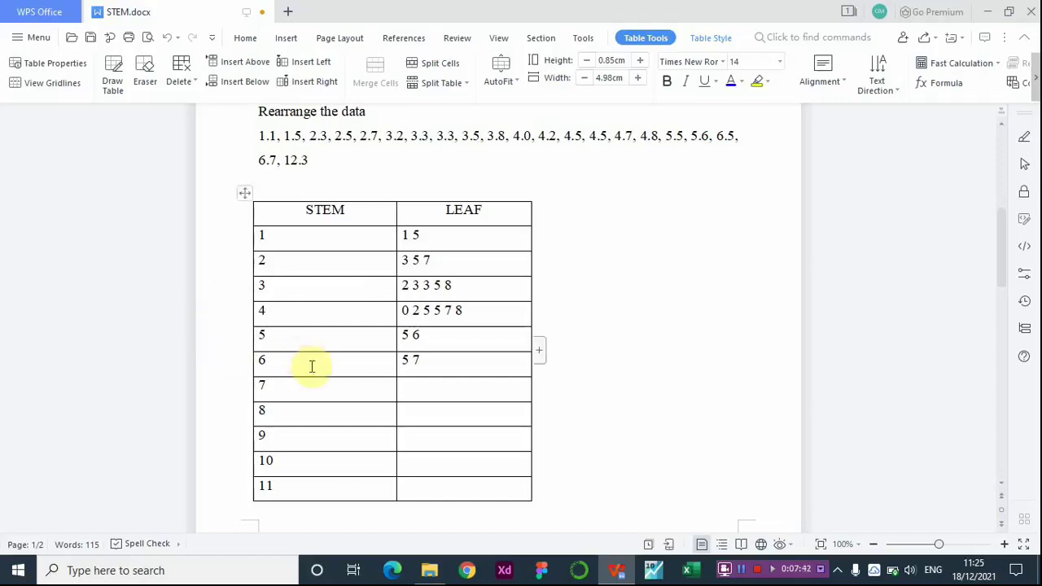
scroll(333, 377, down, 2)
scroll(333, 377, down, 7)
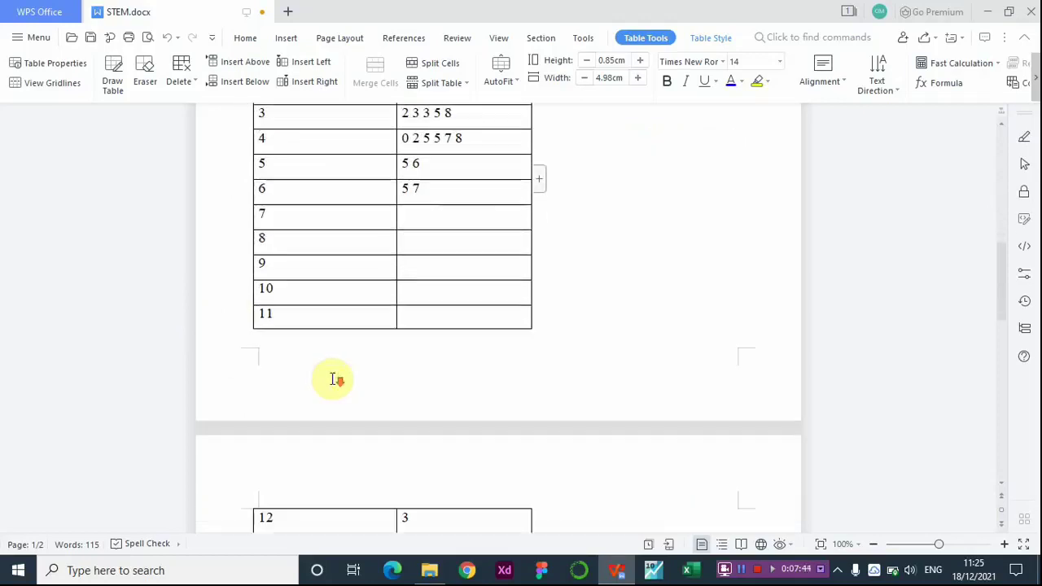
scroll(333, 379, up, 14)
scroll(333, 378, down, 8)
scroll(333, 379, down, 4)
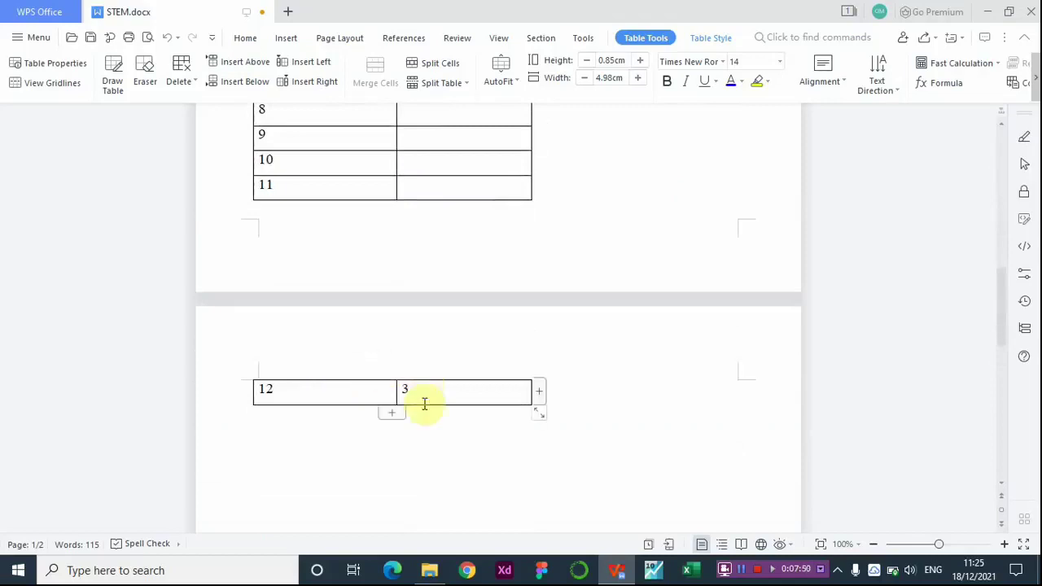
scroll(432, 401, up, 7)
scroll(432, 401, down, 2)
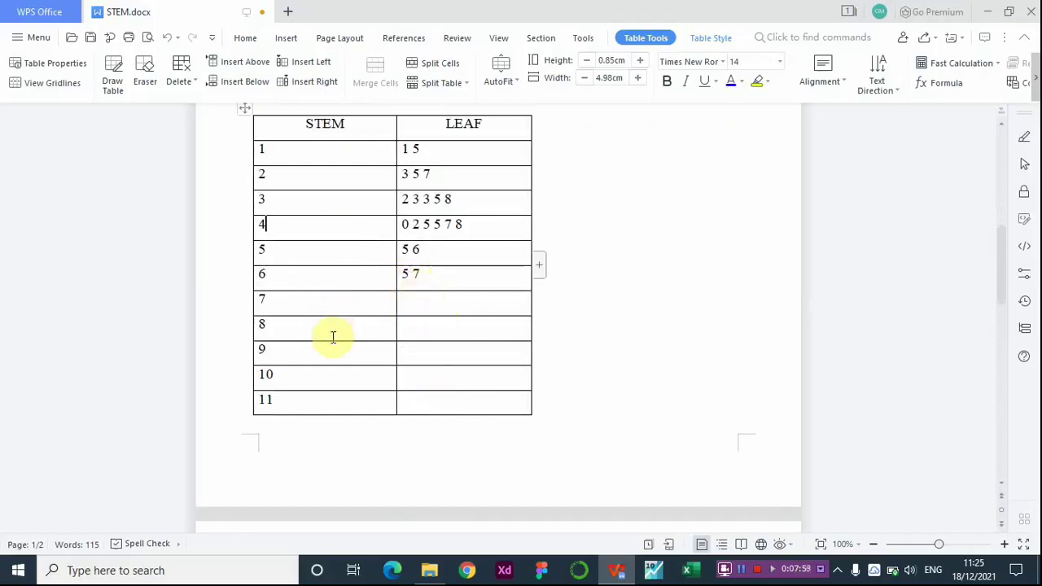
scroll(336, 364, down, 5)
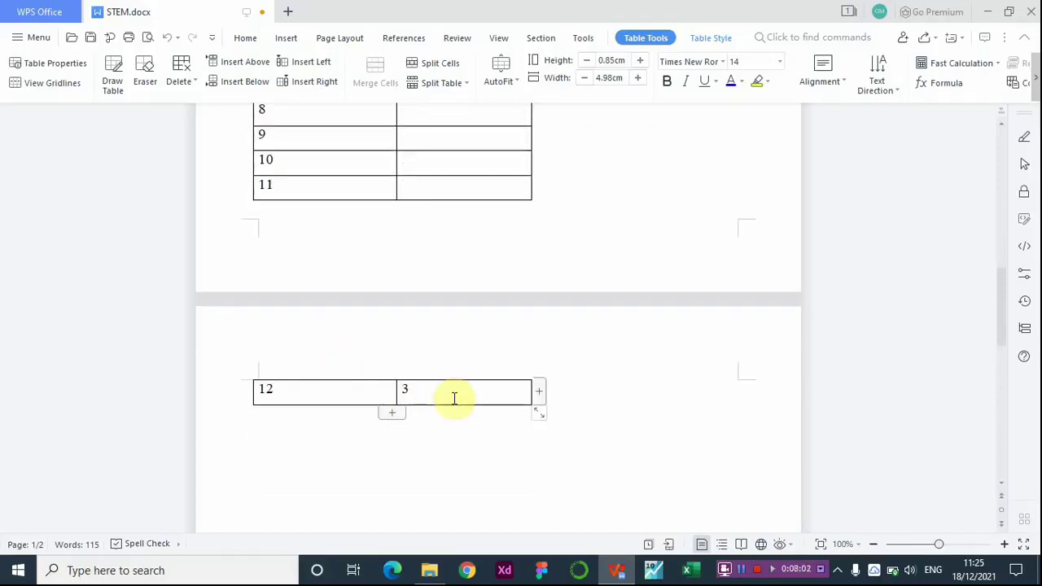
scroll(453, 395, up, 4)
scroll(454, 396, down, 3)
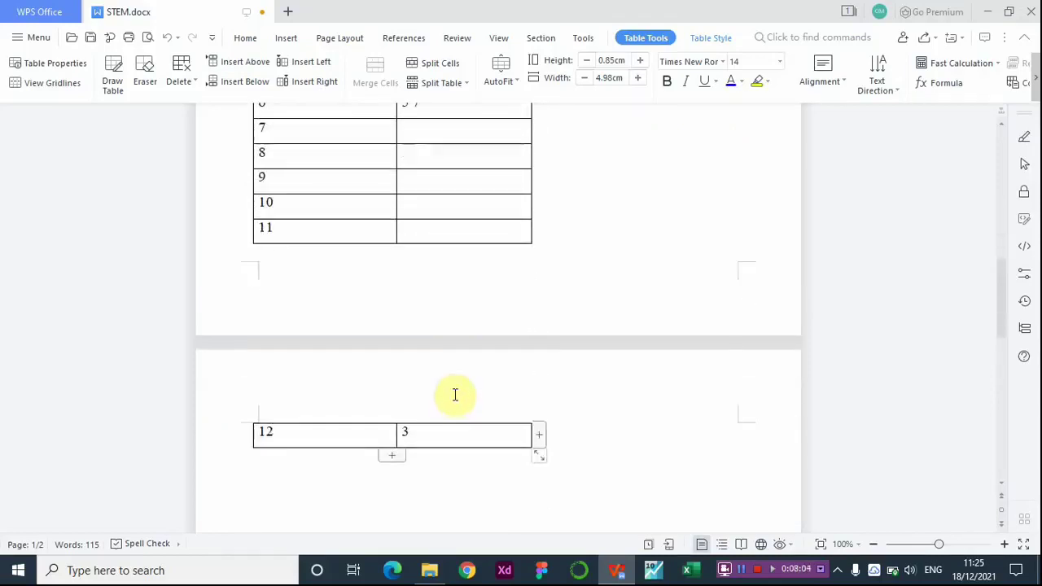
scroll(452, 382, up, 7)
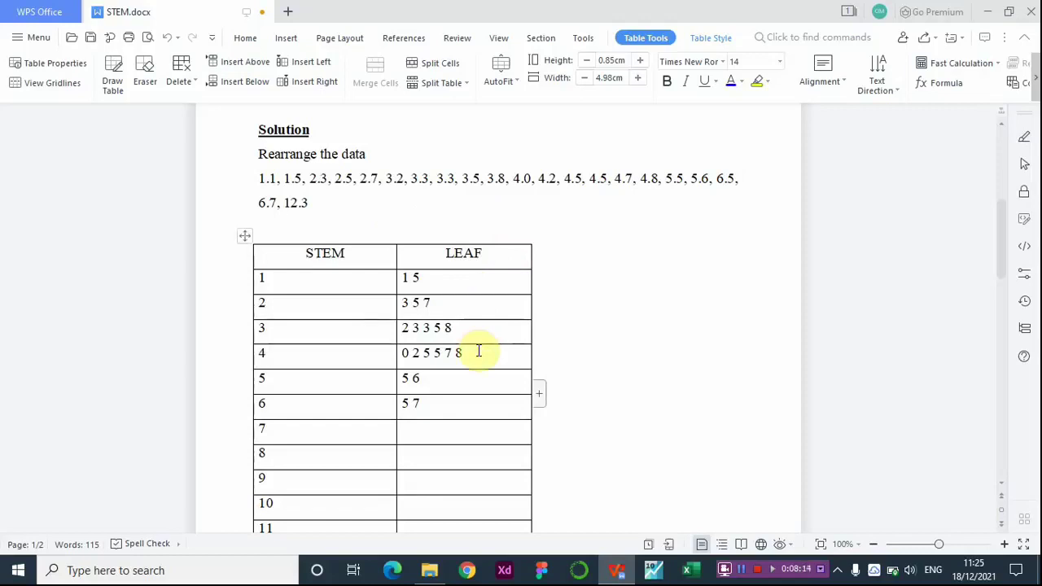
scroll(507, 346, down, 7)
scroll(518, 350, up, 3)
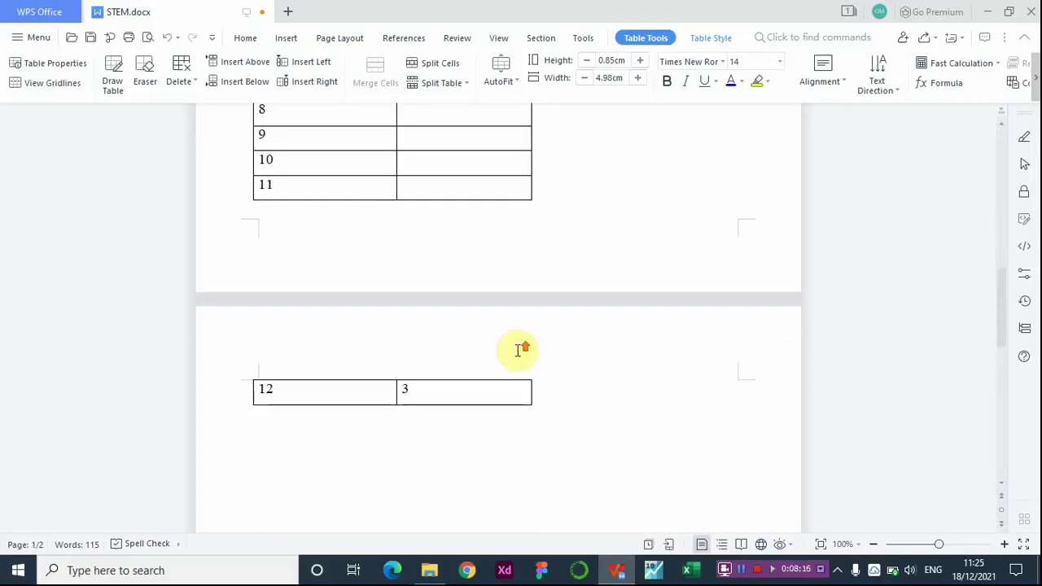
scroll(518, 350, up, 3)
scroll(556, 337, up, 3)
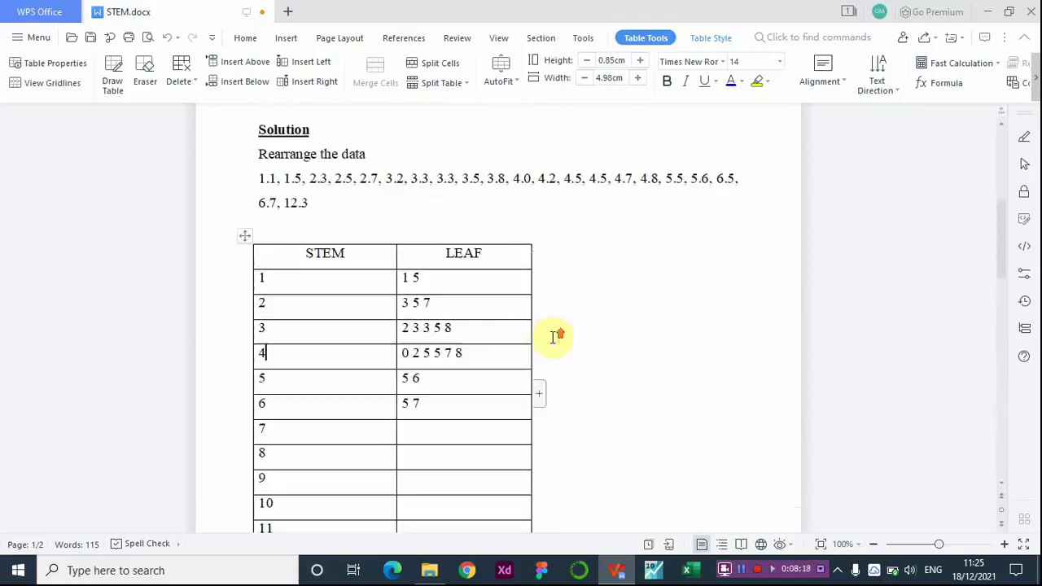
scroll(559, 342, down, 8)
scroll(562, 342, down, 3)
scroll(561, 343, up, 12)
scroll(560, 342, down, 4)
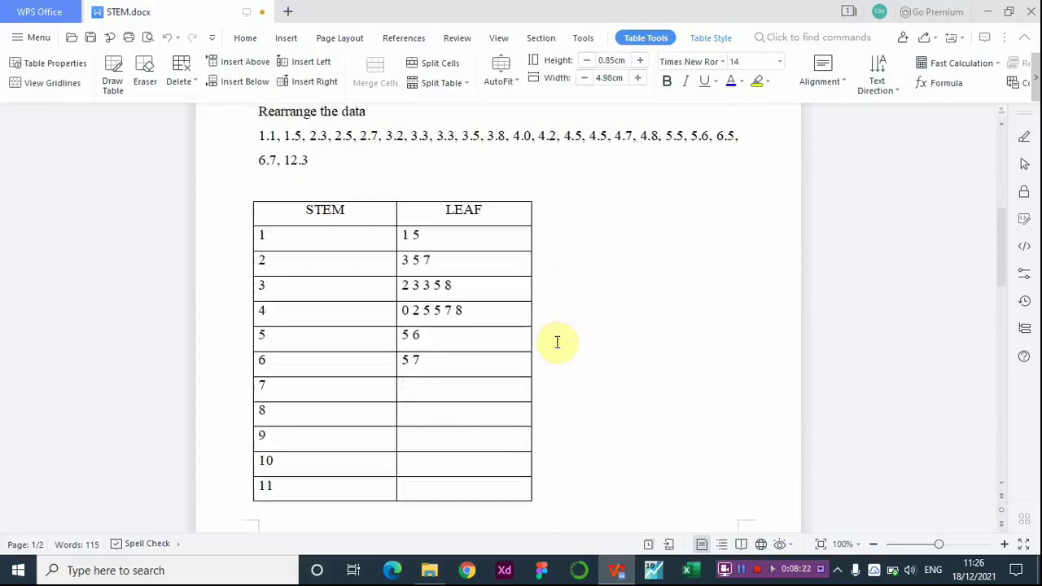
Write the example number 151 in the blank space a few lines below the stem 12 row.
scroll(512, 330, down, 2)
scroll(512, 326, down, 6)
click(320, 279)
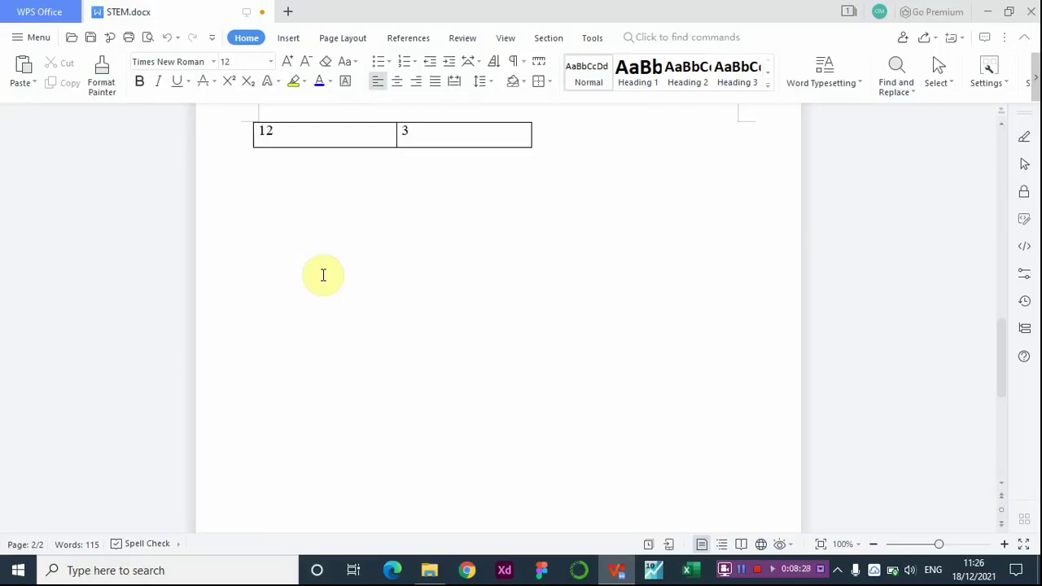
text(1)
text(51)
Insert a table with one row and two columns below the example number.
click(293, 38)
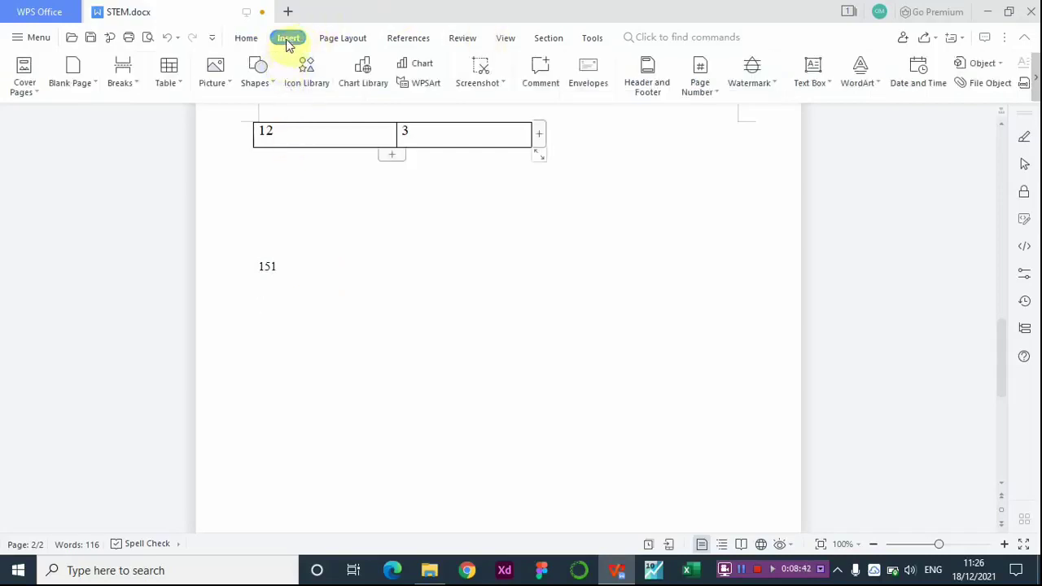
click(171, 73)
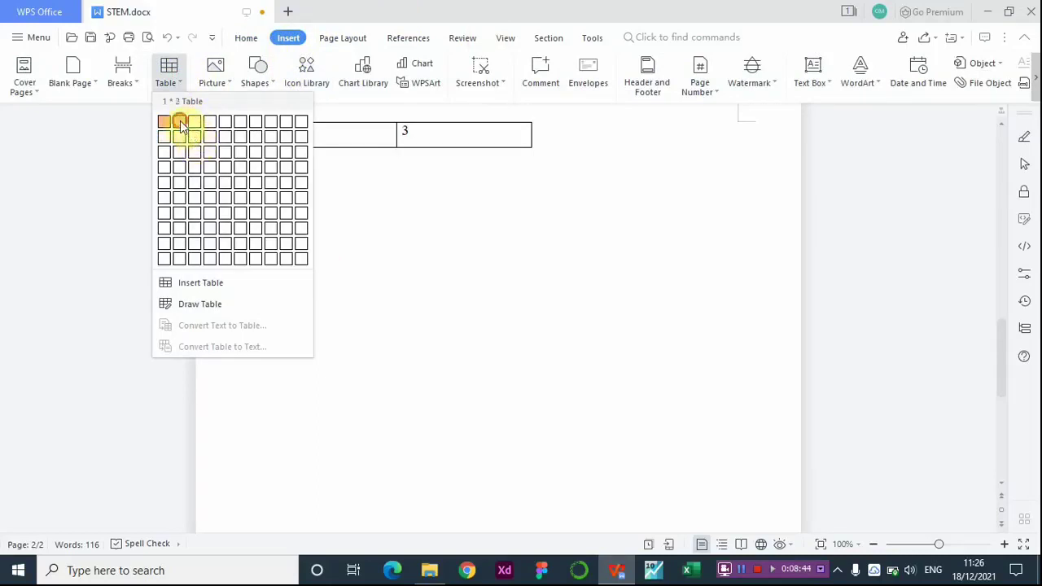
click(180, 123)
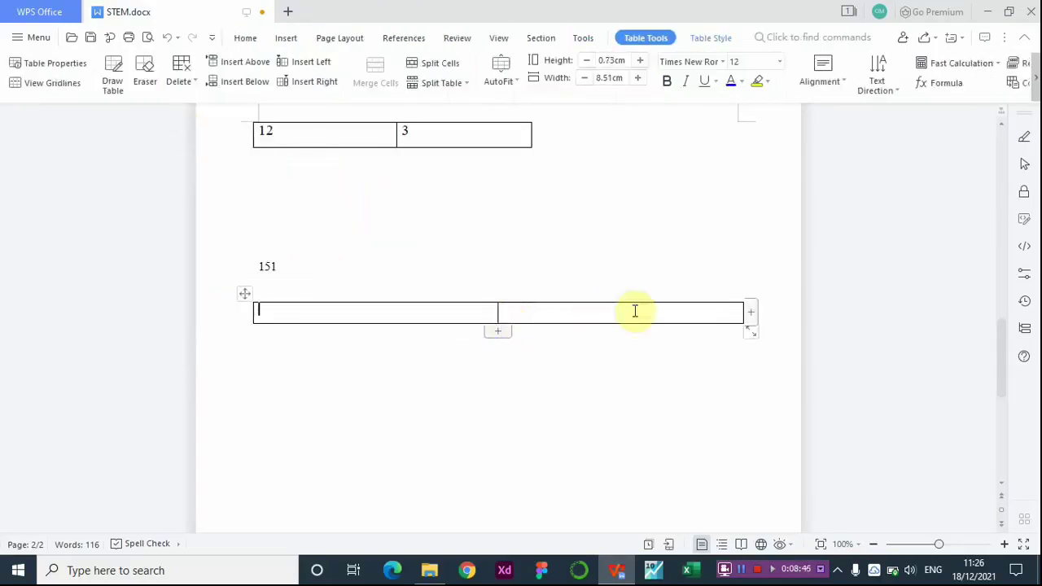
click(775, 318)
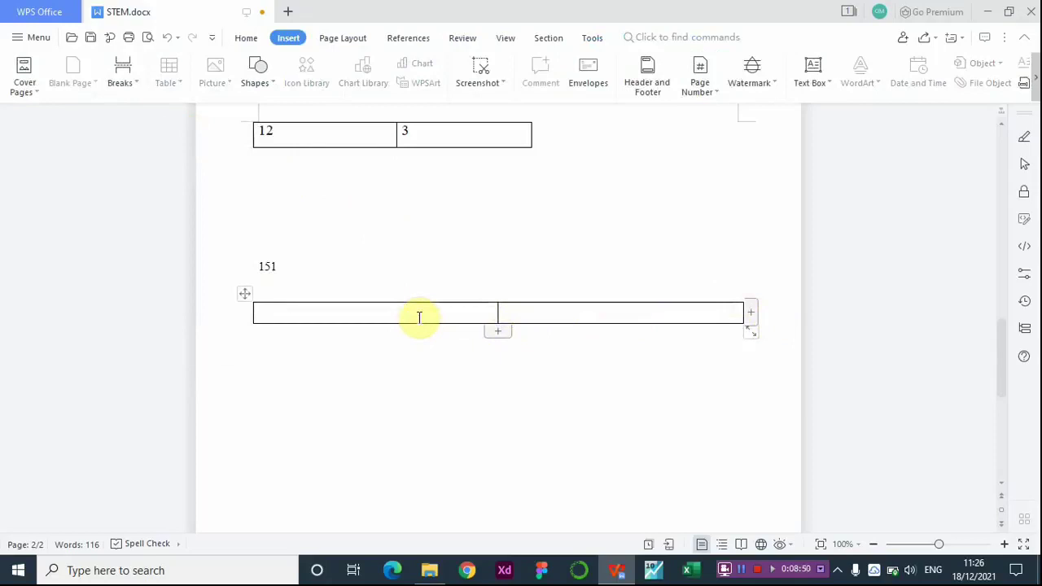
text(15)
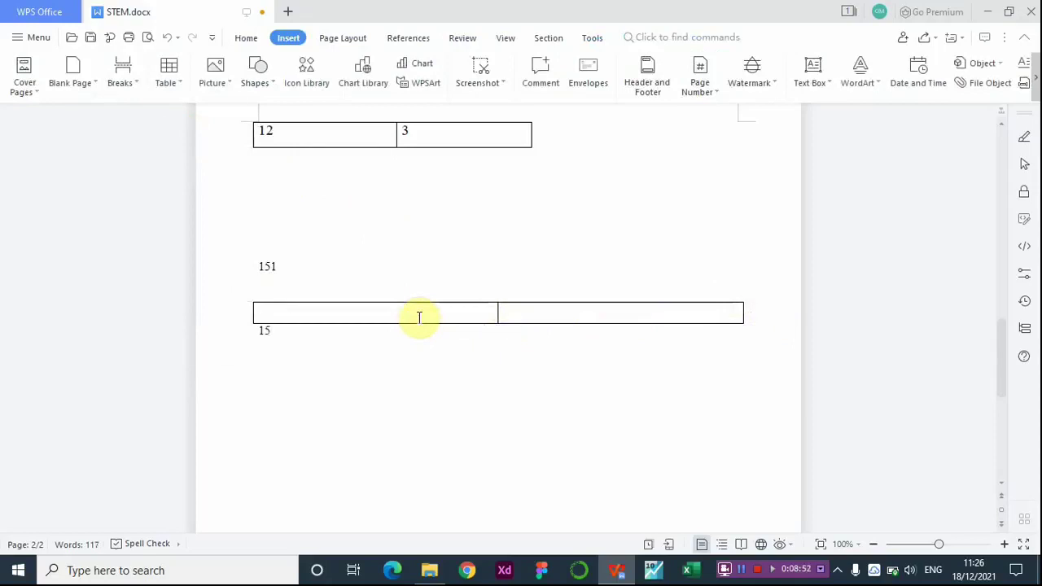
key(BackSpace)
key(BackSpace)
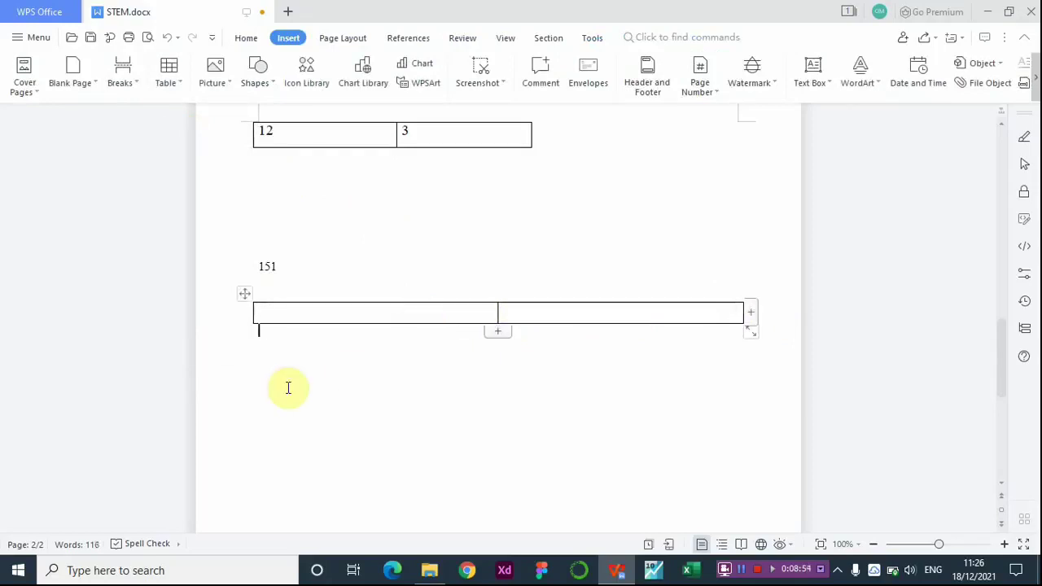
Split 151 in the new two-cell table, with stem 15 in the first cell and leaf 1 in the second.
click(328, 311)
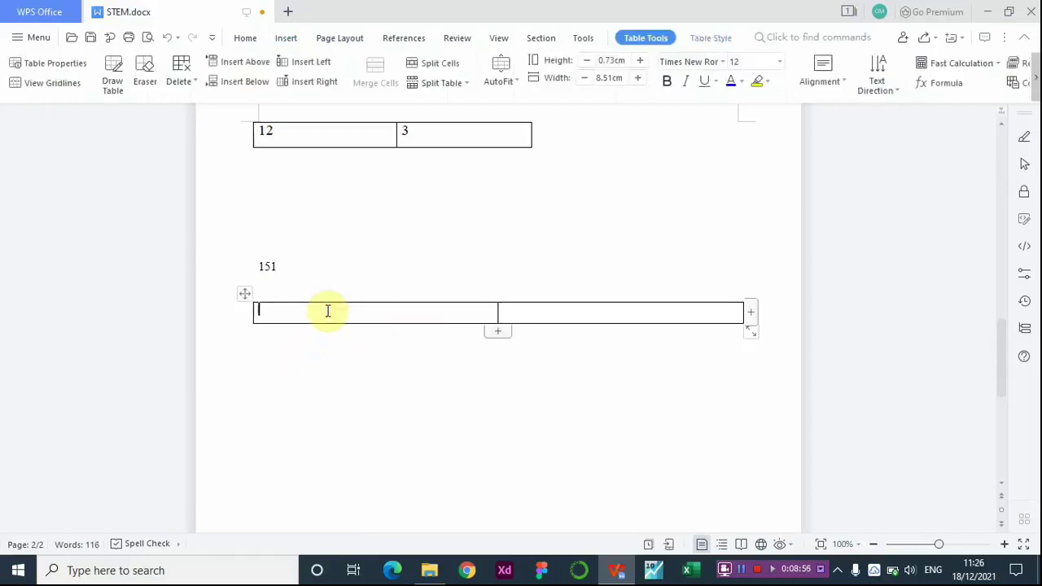
text(15)
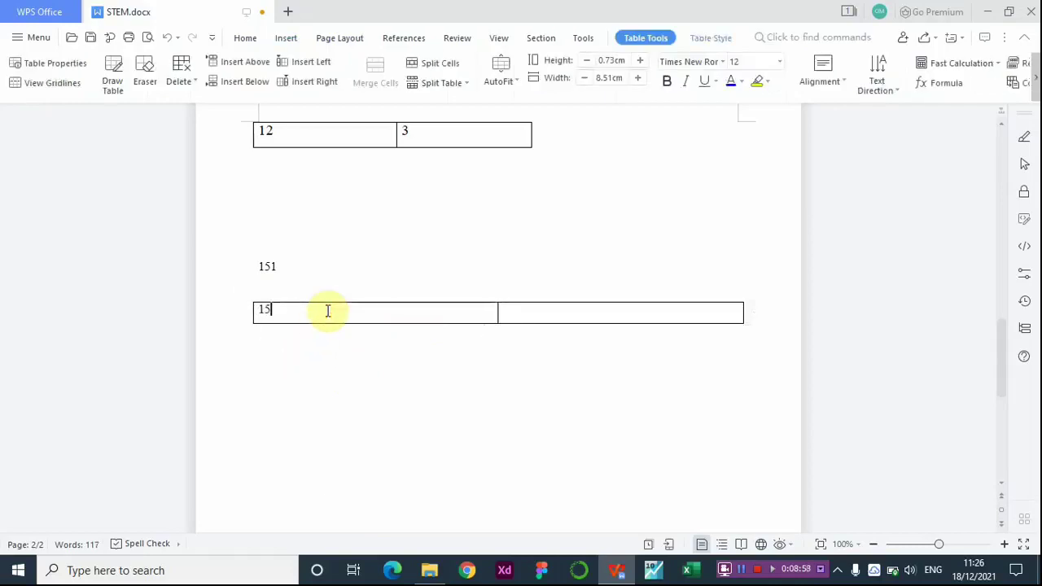
key(Tab)
text(1)
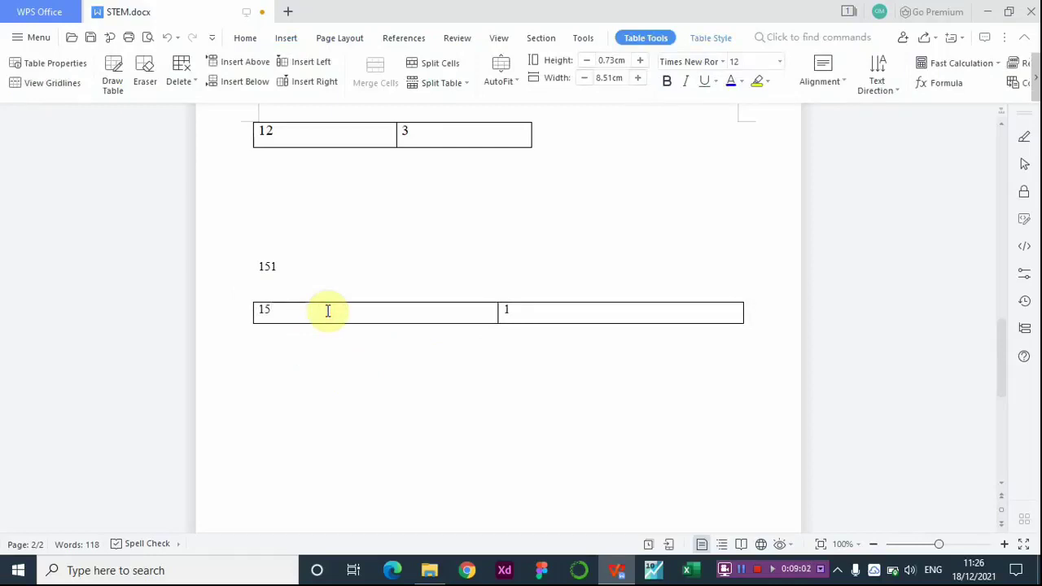
Replace the example number above the two-cell table with 20000.
click(303, 269)
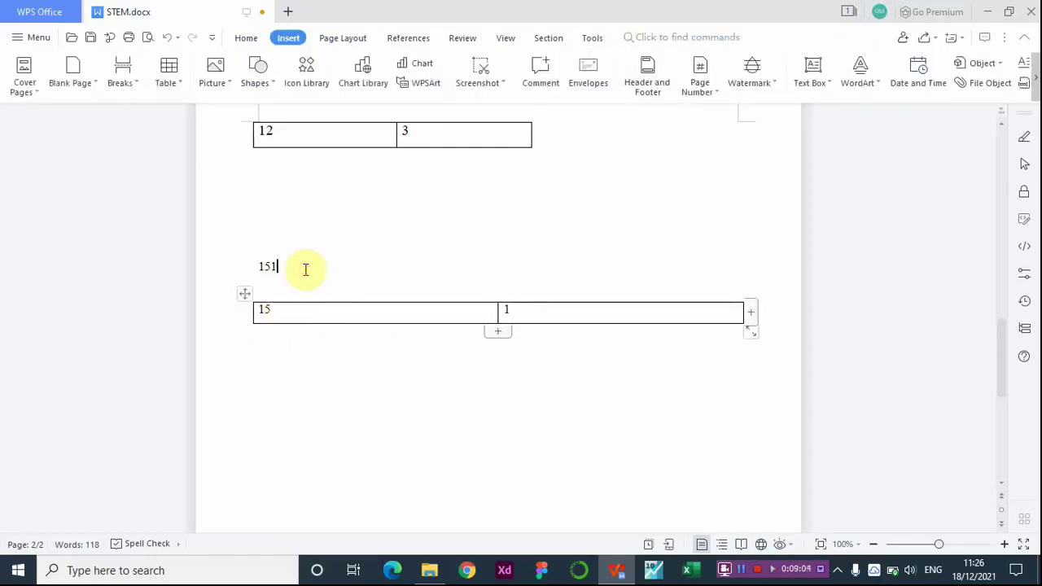
text(2000p)
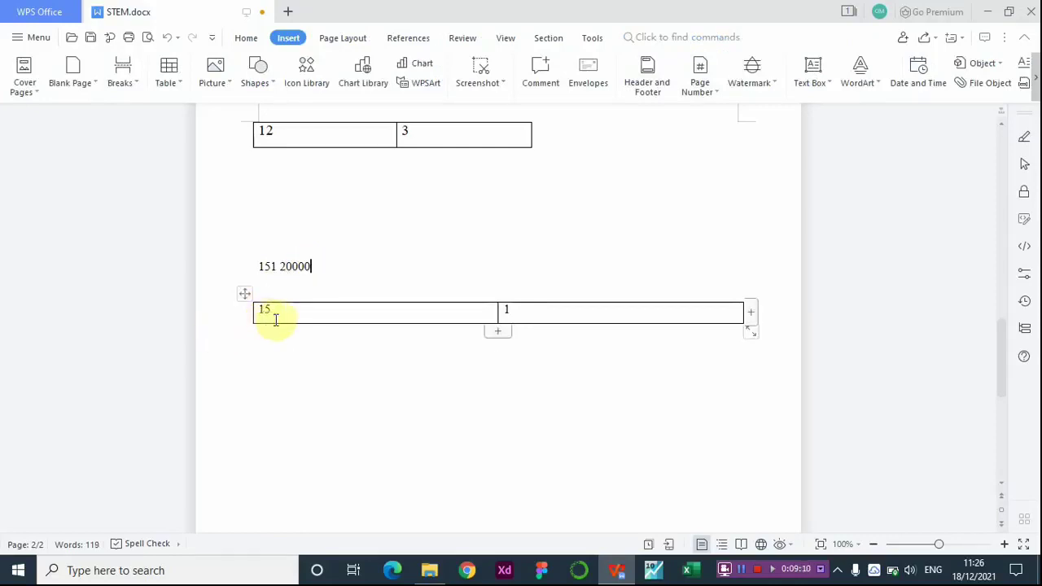
click(280, 263)
key(BackSpace)
key(BackSpace)
key(BackSpace)
key(BackSpace)
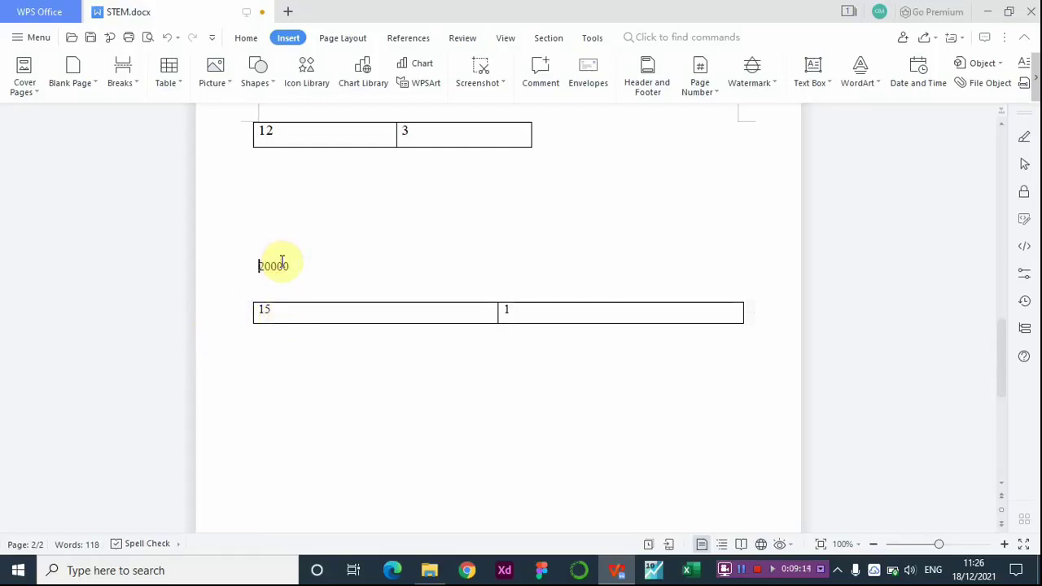
Replace the two-cell table's contents with stem 2000 in the first cell and leaf 0 in the second.
click(275, 316)
key(BackSpace)
key(BackSpace)
click(548, 315)
key(BackSpace)
click(350, 312)
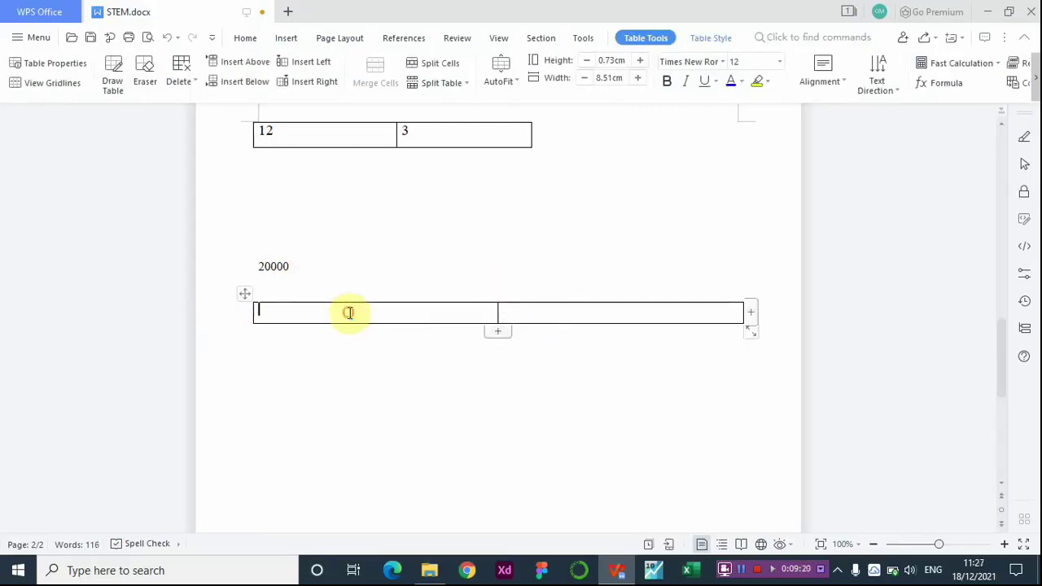
text(2000)
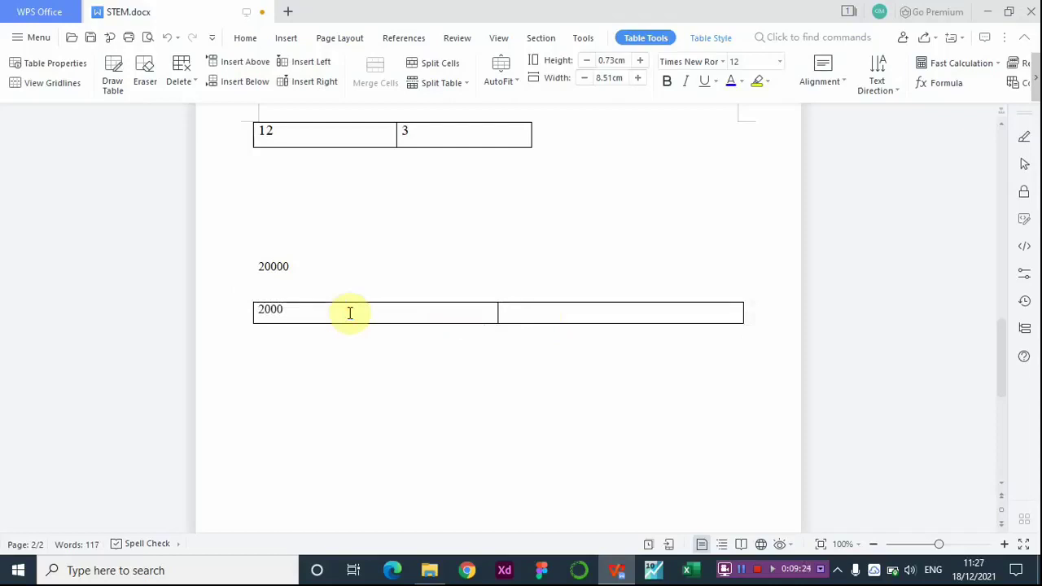
key(Tab)
text(0)
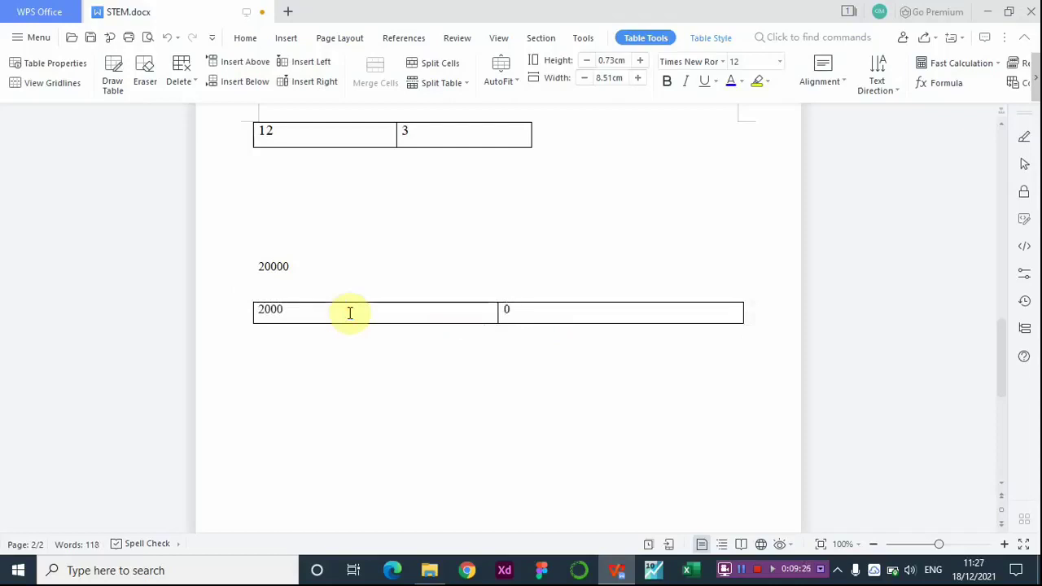